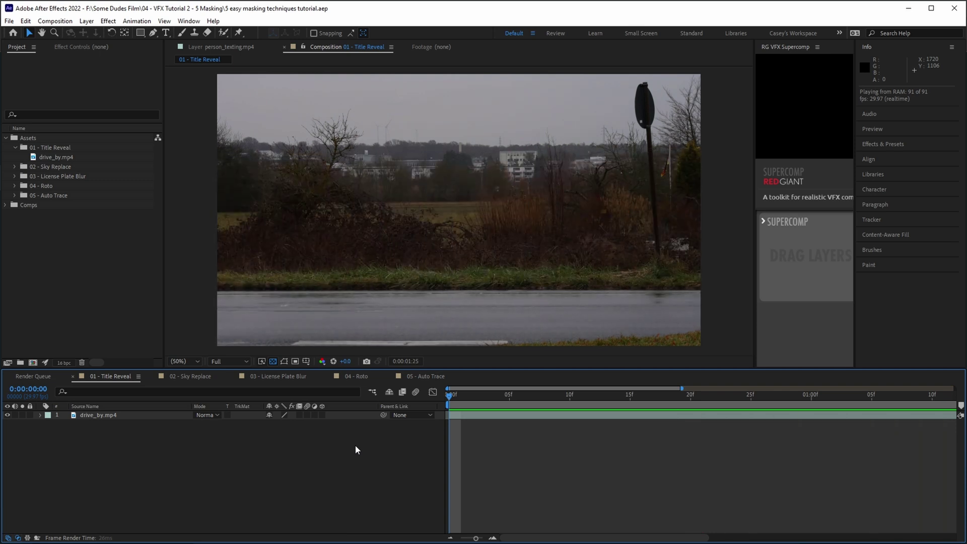
# - Add a text layer reading TITLE REVEAL over the car at 0:00:01:00 in the 01 - Title Reveal composition
pyautogui.press('space')
pyautogui.press('space')
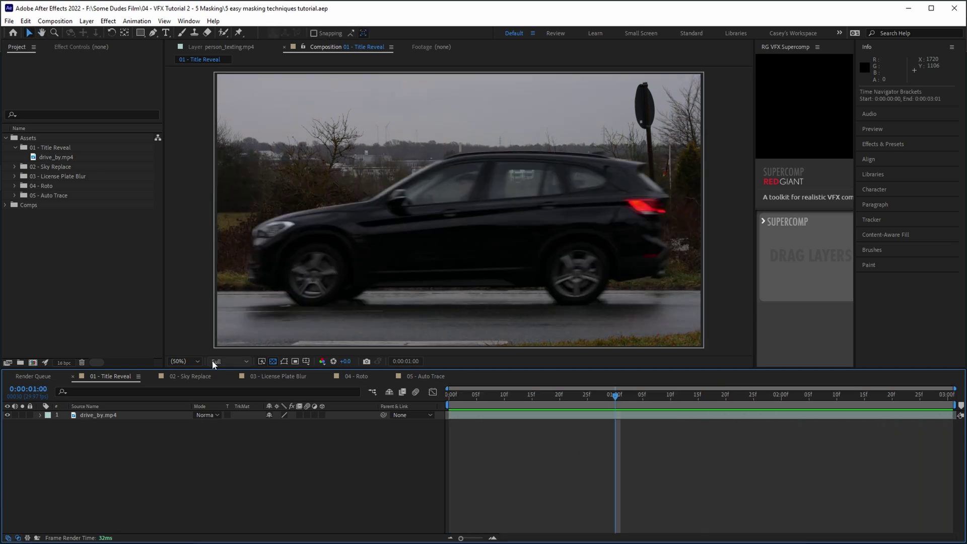
pyautogui.hotkey('ctrl', 't')
pyautogui.moveTo(335, 163); pyautogui.dragTo(585, 255)
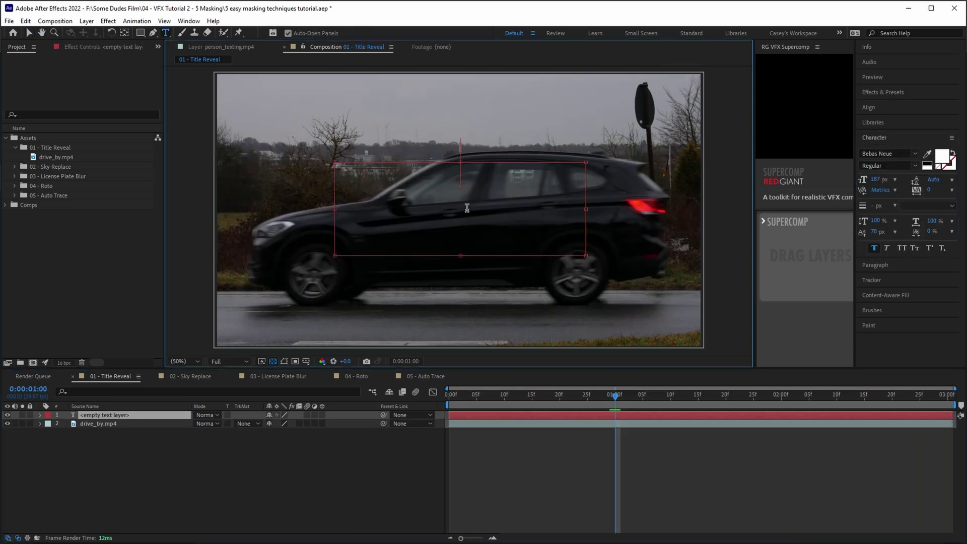
pyautogui.write('TITLE REVEAL')
pyautogui.press('Escape')
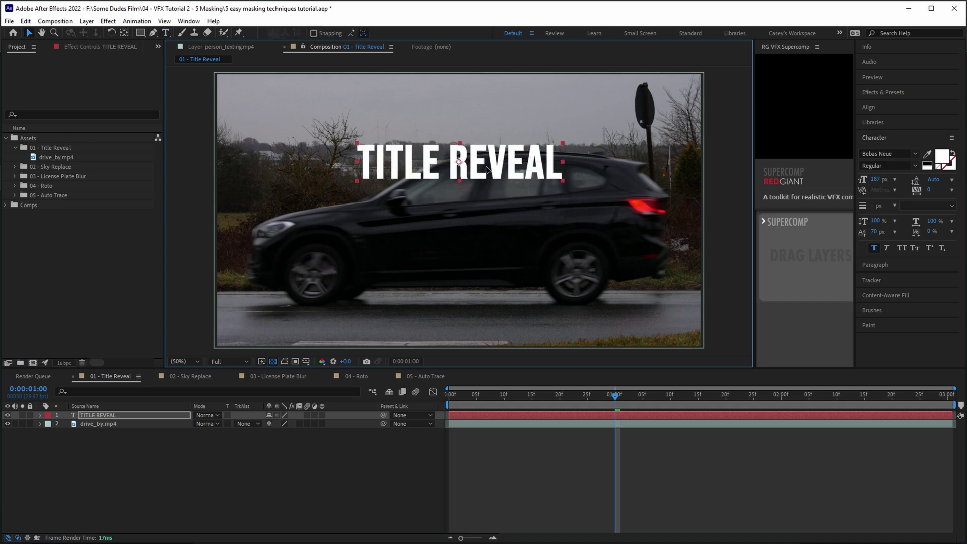
# - Reposition the title text and centre it vertically in the composition
pyautogui.moveTo(486, 168); pyautogui.dragTo(487, 180)
pyautogui.click(884, 107)
pyautogui.click(935, 133)
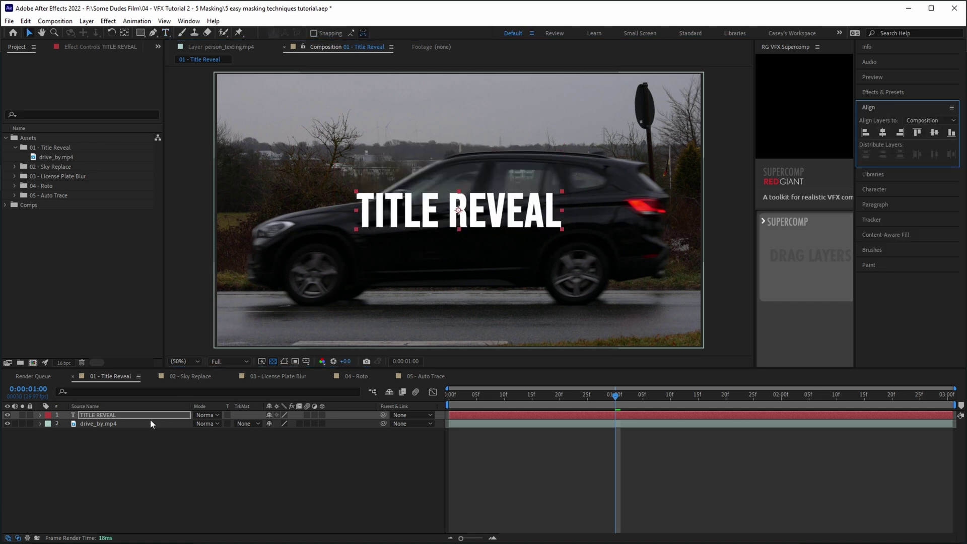
# - At 0:00:01:01, start a Pen tool mask on the title layer with a straight edge below the text to the car's rear
pyautogui.press('pagedown')
pyautogui.press('g')
pyautogui.press('/')
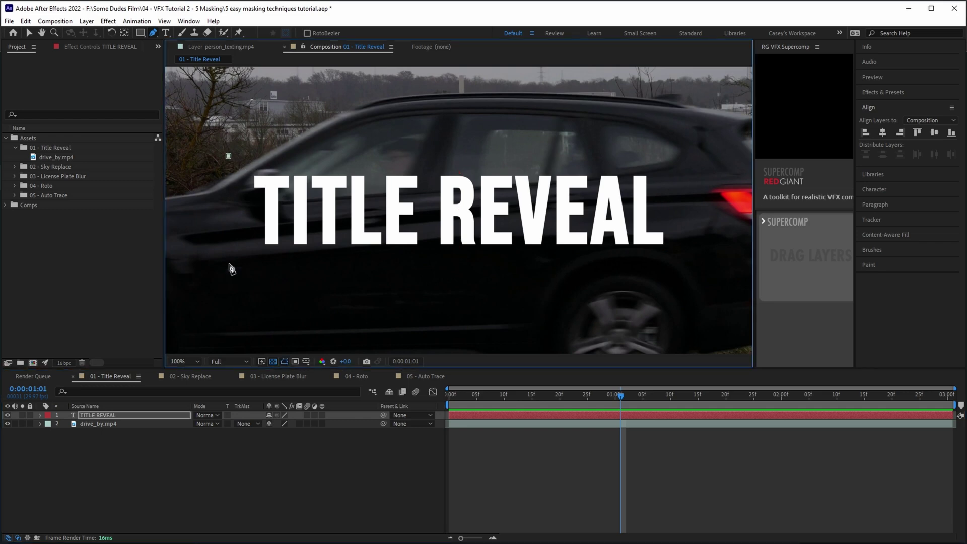
pyautogui.click(715, 267)
pyautogui.moveTo(727, 244)
pyautogui.mouseDown()
pyautogui.moveTo(584, 240)
pyautogui.moveTo(531, 226)
pyautogui.mouseUp()
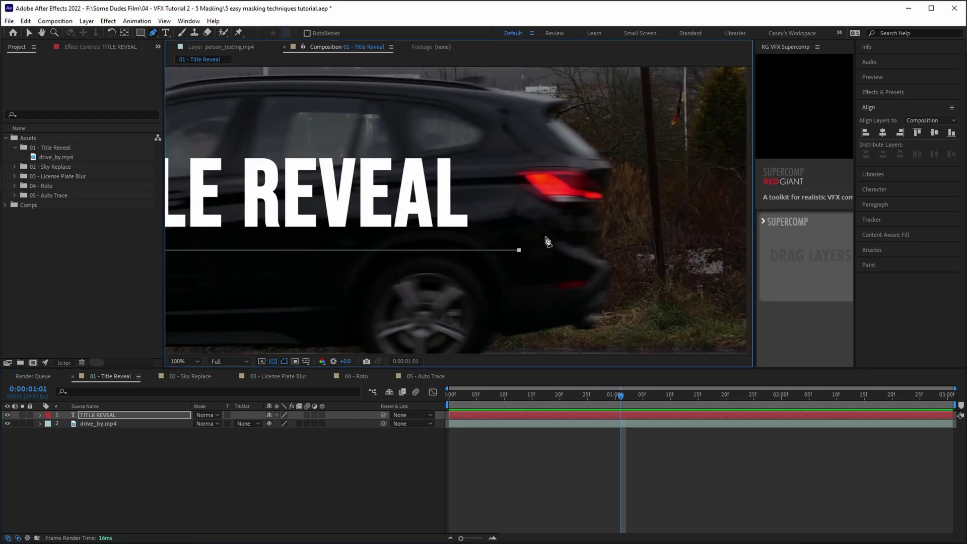
pyautogui.click(594, 251)
# - Trace the mask path closely up the car's rear edge from the bumper past the tail light
pyautogui.scroll(2, 623, 285)
pyautogui.moveTo(623, 285); pyautogui.dragTo(490, 197)
pyautogui.scroll(-1, 490, 196)
pyautogui.moveTo(410, 81); pyautogui.dragTo(477, 254)
pyautogui.click(499, 287)
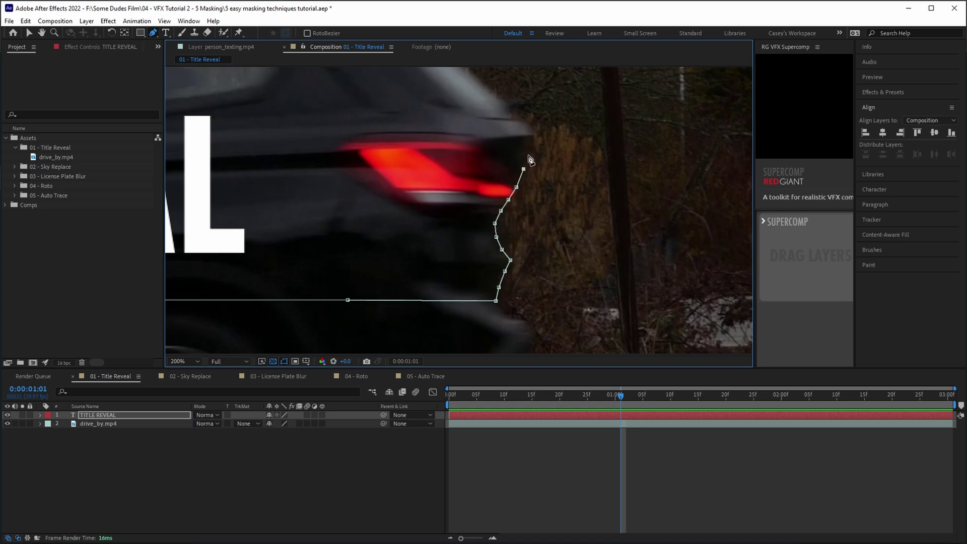
# - Continue the mask path along the rear window edge, run it back above the title and close it around the text
pyautogui.moveTo(467, 95); pyautogui.dragTo(616, 174)
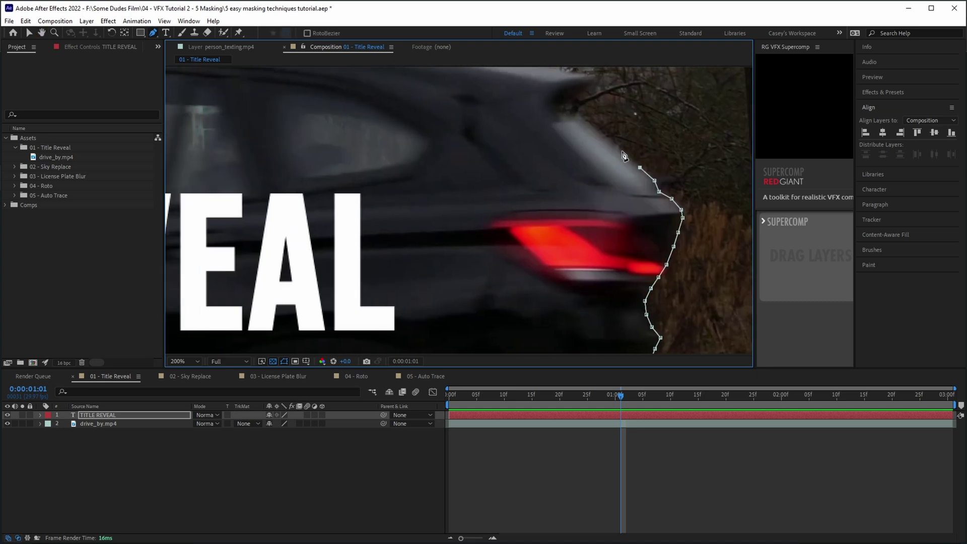
pyautogui.click(619, 150)
pyautogui.moveTo(414, 149); pyautogui.dragTo(594, 144)
pyautogui.hotkey('shift', '/')
pyautogui.click(344, 183)
# - Set the title mask's mode to Subtract and start keyframing its Mask Path at 0:00:01:01
pyautogui.press('v')
pyautogui.press('m')
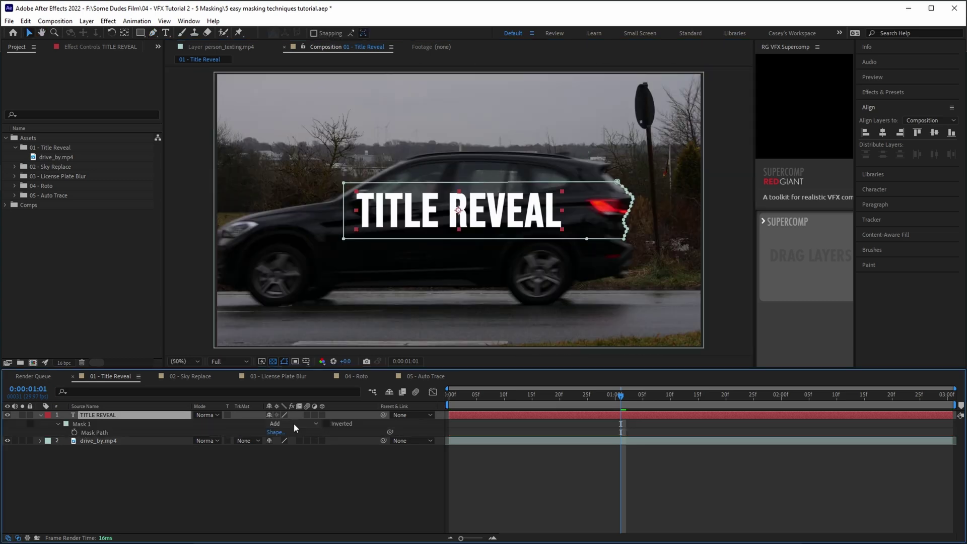
pyautogui.click(295, 426)
pyautogui.click(295, 457)
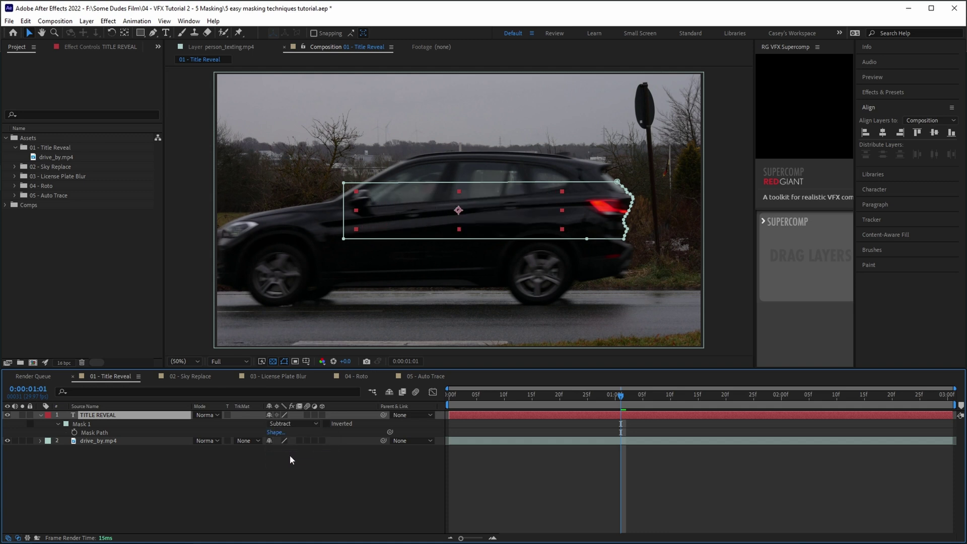
pyautogui.click(74, 433)
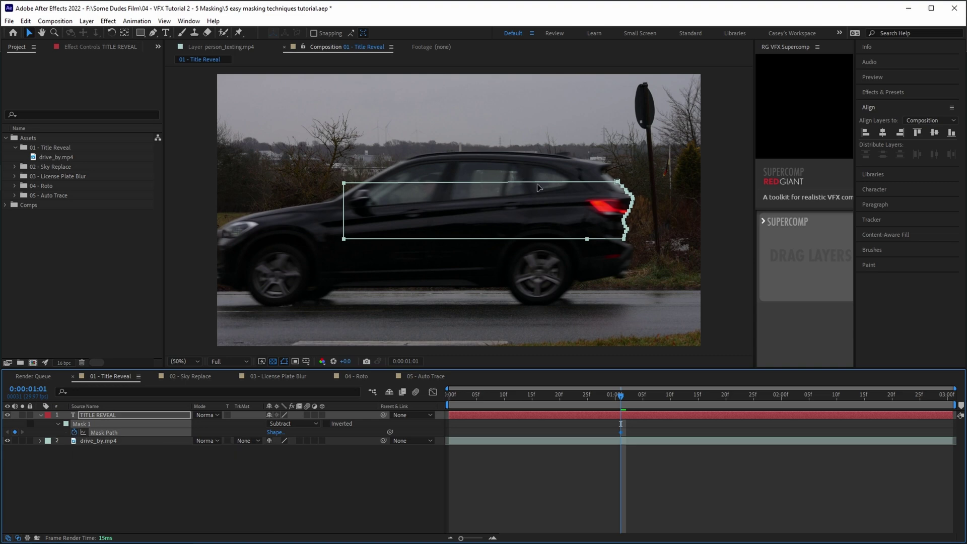
# - Shift the mask path frame by frame to follow the car's rear edge, keyframing it through 0:00:01:06
pyautogui.press('h')
pyautogui.scroll(2, 588, 204)
pyautogui.moveTo(444, 219); pyautogui.dragTo(426, 216)
pyautogui.press('v')
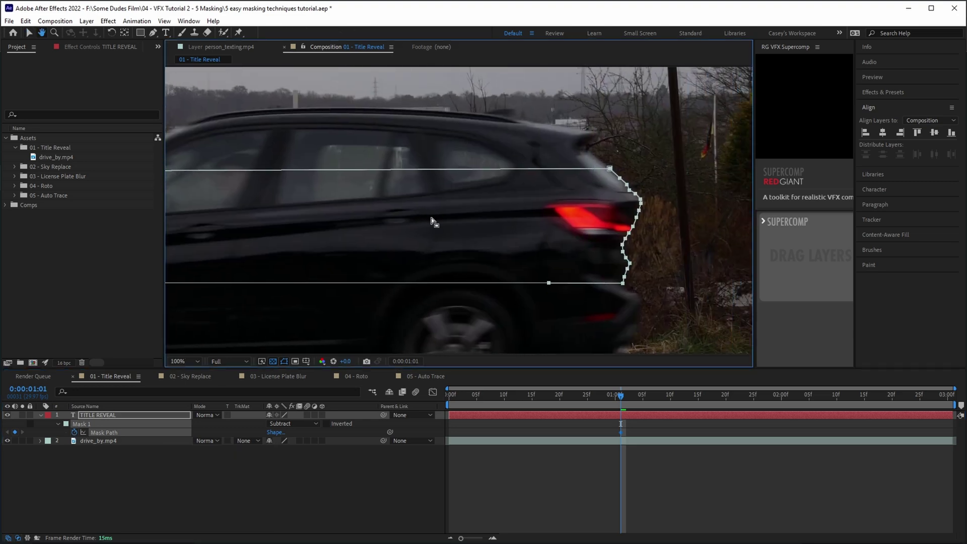
pyautogui.press('pagedown')
pyautogui.moveTo(641, 202); pyautogui.dragTo(531, 197)
pyautogui.press('pagedown')
pyautogui.press('pagedown')
pyautogui.click(15, 432)
pyautogui.press('pagedown')
pyautogui.press('pagedown')
pyautogui.press('pagedown')
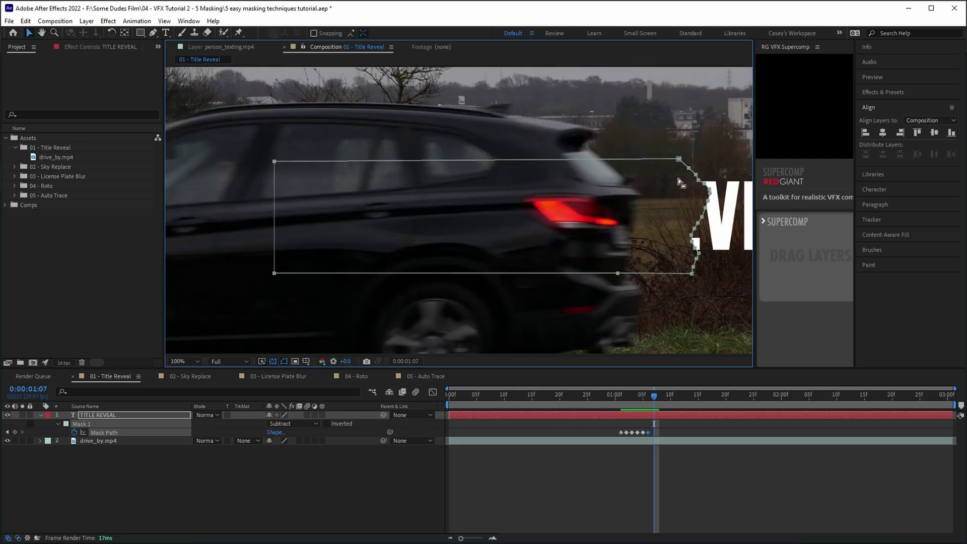
# - Keep keyframing the mask path onto the car's rear edge frame by frame from 0:00:01:07 past 0:00:01:09, undoing the last misplaced shift
pyautogui.moveTo(708, 201); pyautogui.dragTo(570, 196)
pyautogui.press('pagedown')
pyautogui.press('pagedown')
pyautogui.click(15, 432)
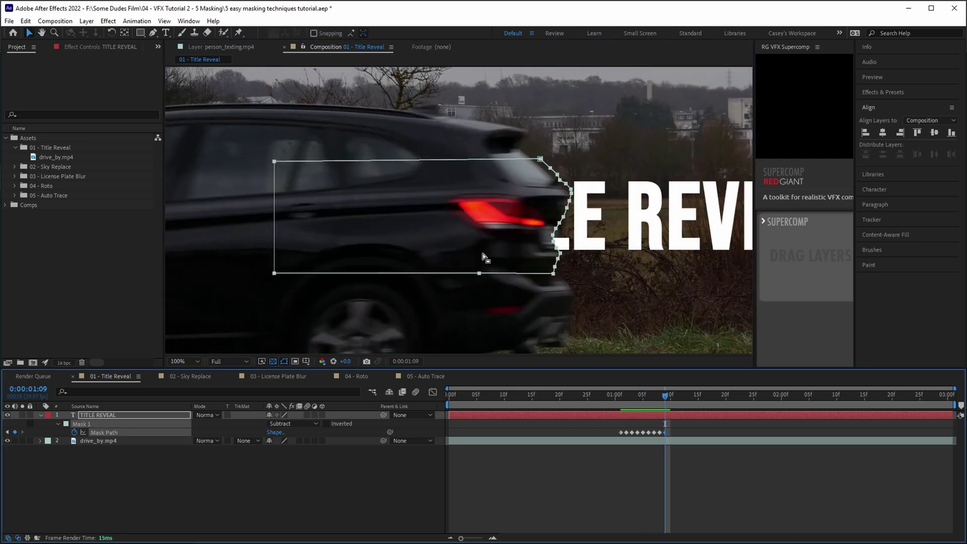
pyautogui.press('pagedown')
pyautogui.moveTo(483, 252); pyautogui.dragTo(568, 253)
pyautogui.moveTo(654, 192); pyautogui.dragTo(513, 199)
pyautogui.hotkey('ctrl', 'z')
pyautogui.press('pageup')
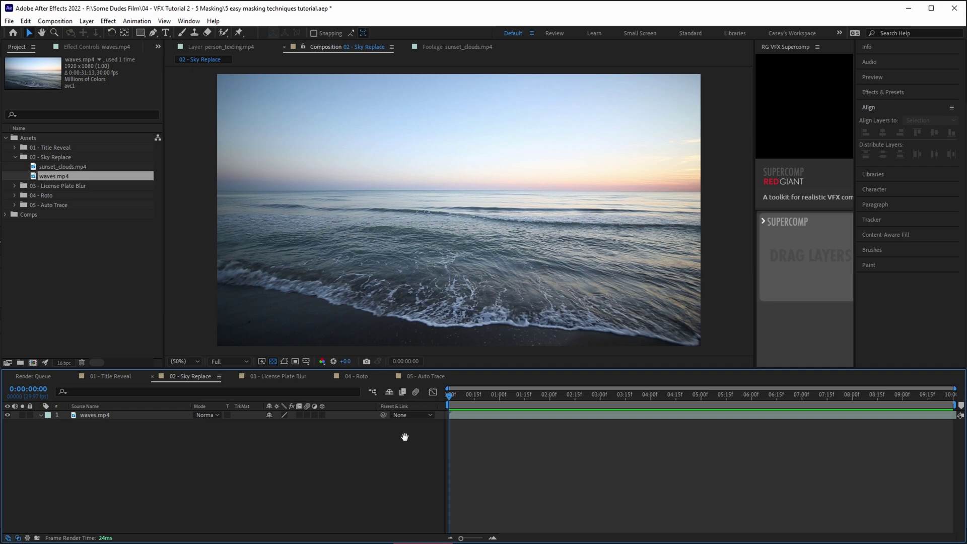
# - Preview the waves footage in the 02 - Sky Replace composition and return to its first frame
pyautogui.press('space')
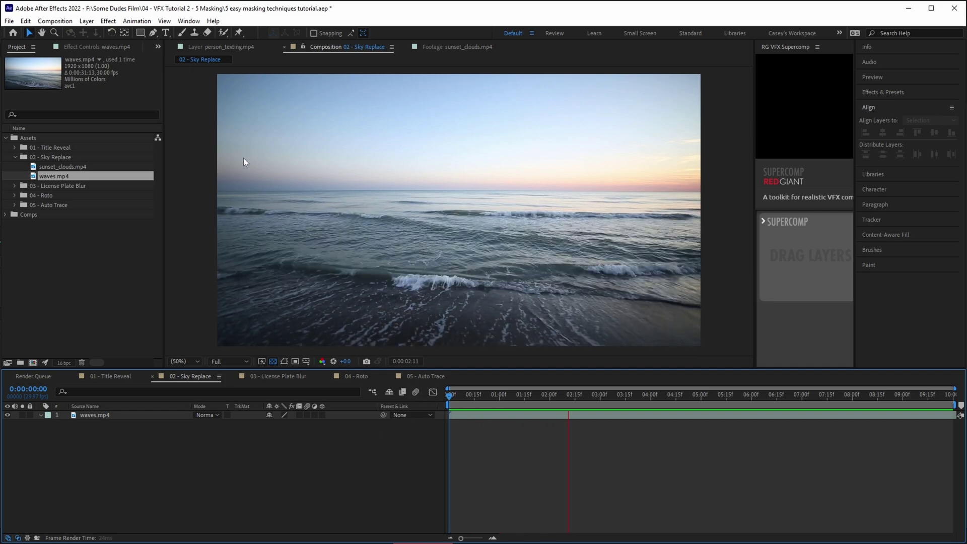
pyautogui.press('space')
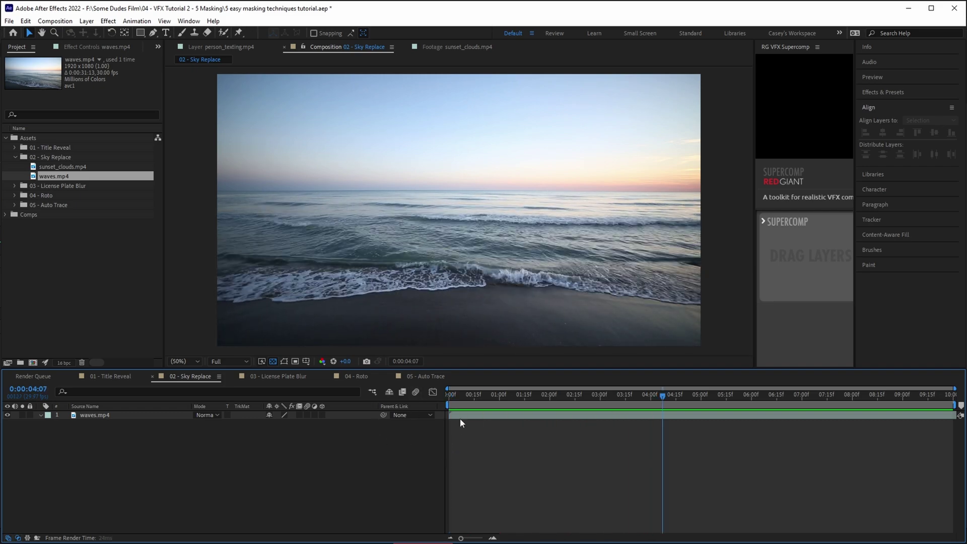
pyautogui.press('Home')
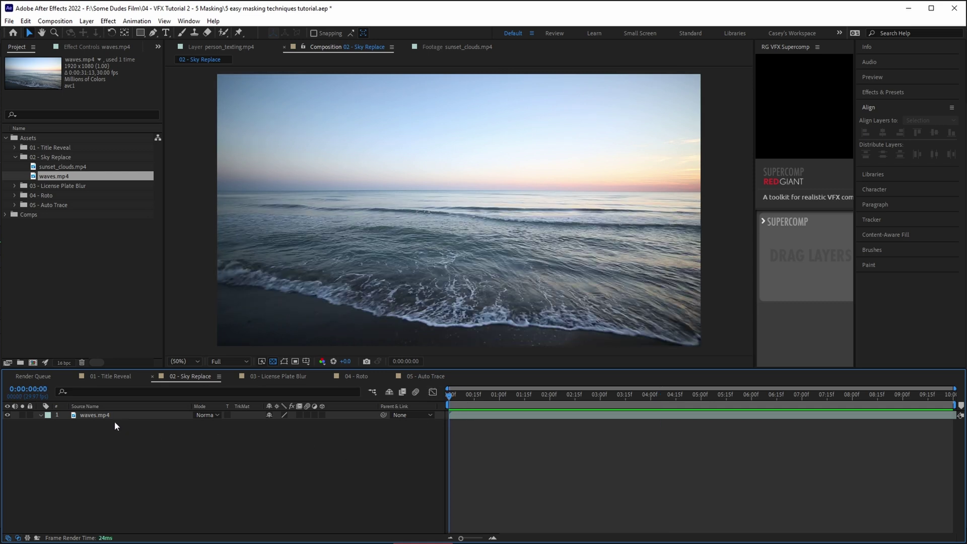
# - Draw a rectangular mask on the waves.mp4 layer covering the sea and beach below the horizon
pyautogui.click(108, 416)
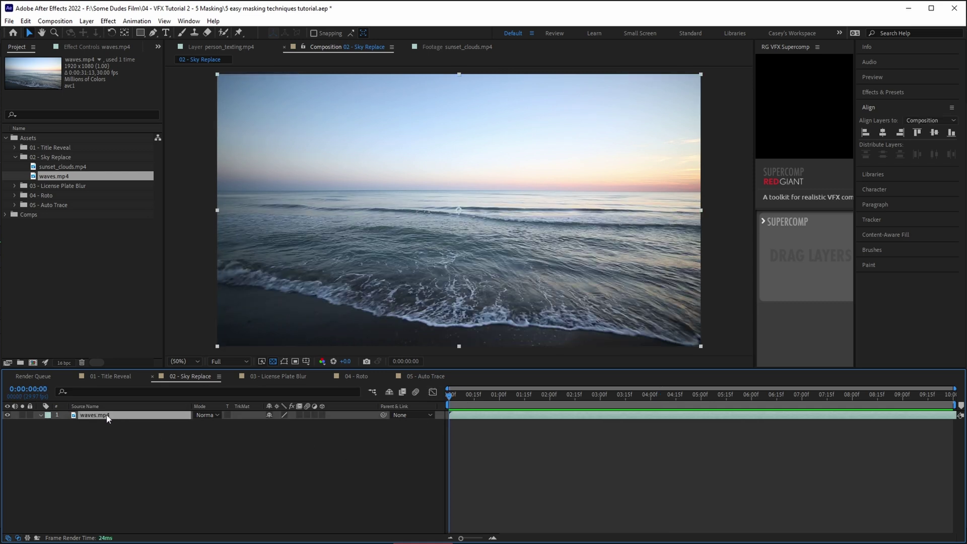
pyautogui.click(142, 34)
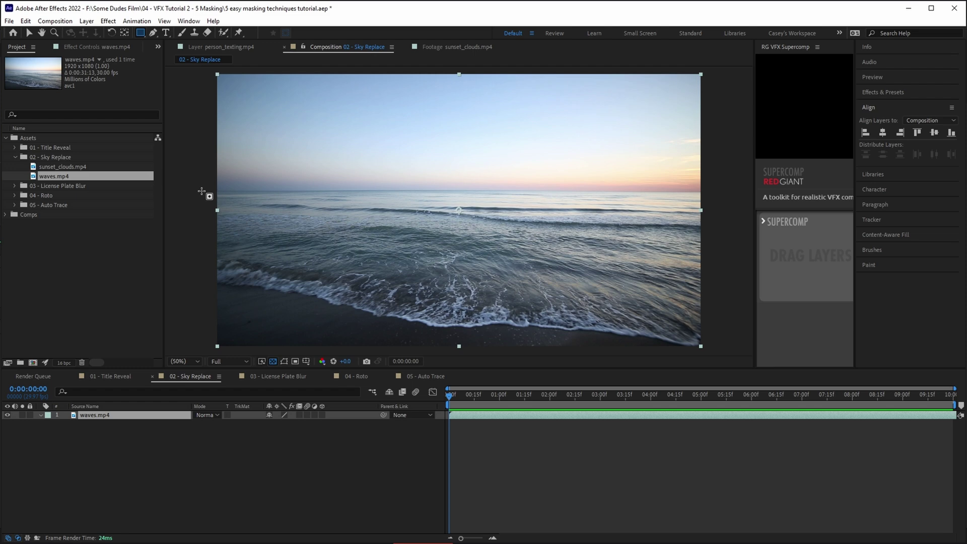
pyautogui.moveTo(201, 190)
pyautogui.mouseDown()
pyautogui.moveTo(659, 353)
pyautogui.moveTo(719, 355)
pyautogui.mouseUp()
# - Add points along the mask's upper edge with the Pen tool and fit them to the curved horizon
pyautogui.press('g')
pyautogui.scroll(2, 641, 205)
pyautogui.moveTo(642, 205); pyautogui.dragTo(438, 233)
pyautogui.scroll(-2, 480, 236)
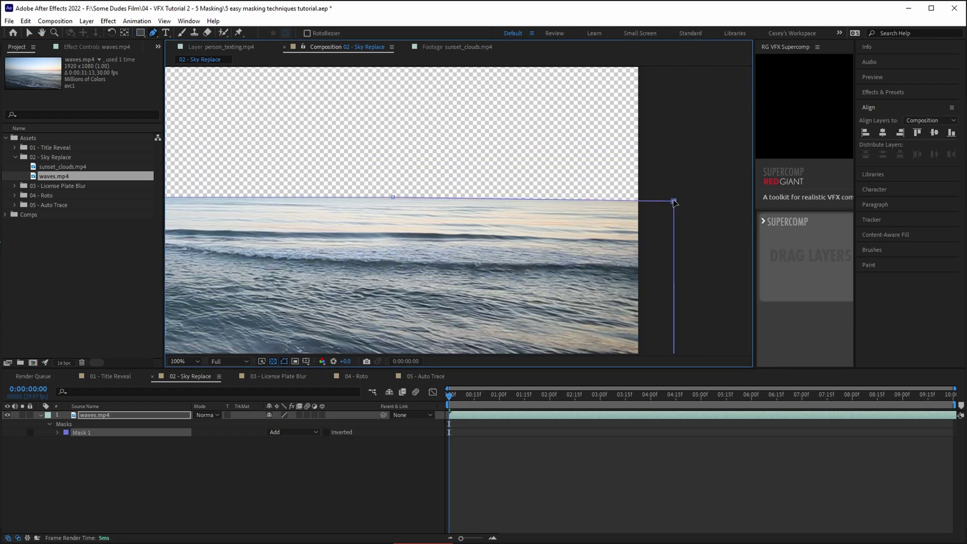
pyautogui.hotkey('shift', '/')
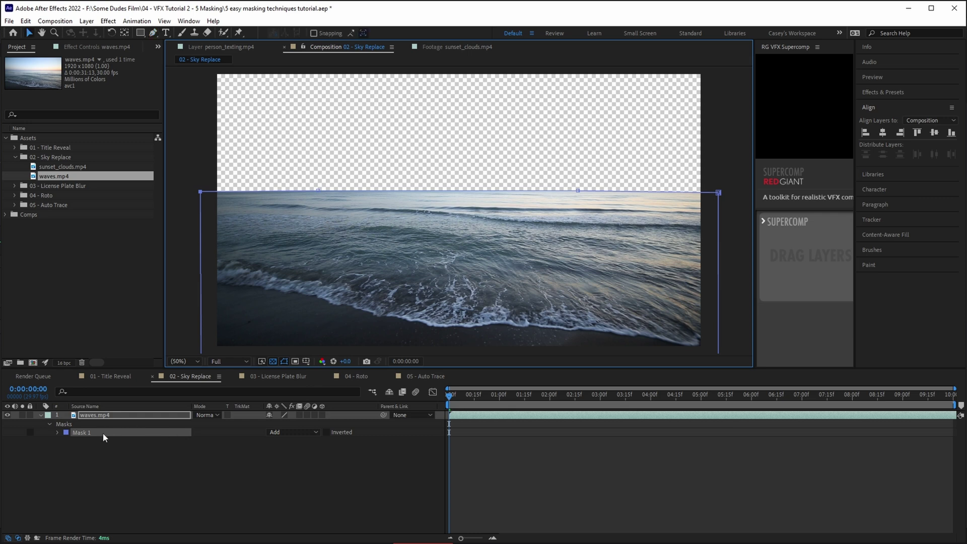
# - Set the waves mask's feather to 5 pixels and hide the mask outlines in the composition view
pyautogui.press('f')
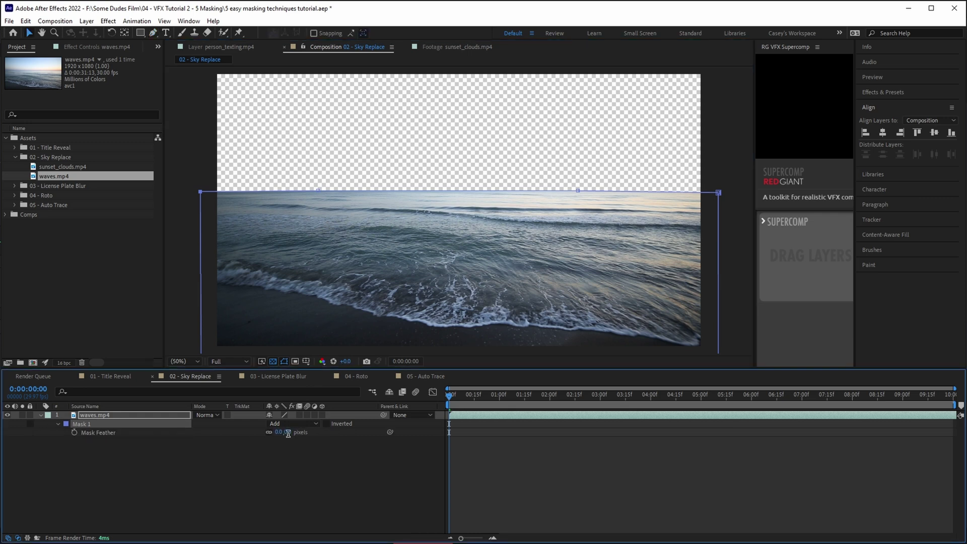
pyautogui.write('5')
pyautogui.click(284, 361)
# - Open the sunset_clouds.mp4 footage and place it in the composition beneath the waves.mp4 layer
pyautogui.click(41, 168)
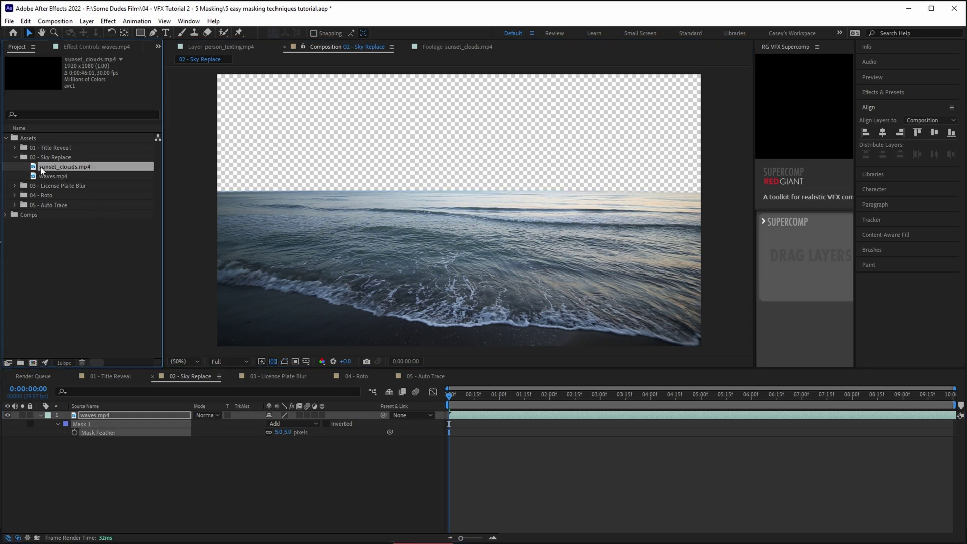
pyautogui.doubleClick(33, 169)
pyautogui.moveTo(52, 171); pyautogui.dragTo(94, 443)
# - Move the sunset_clouds.mp4 layer up to position 960, 104 so its sky meets the sea horizon
pyautogui.press('p')
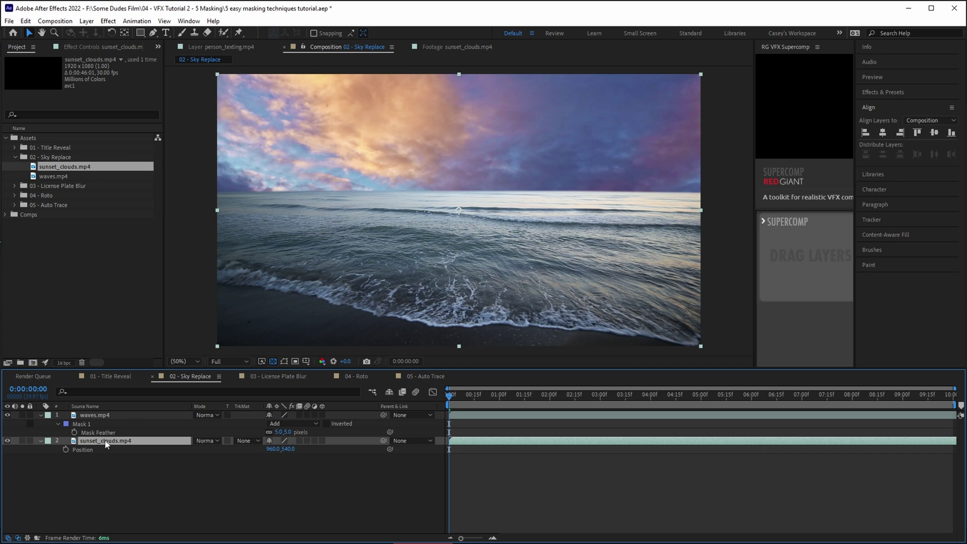
pyautogui.click(462, 174)
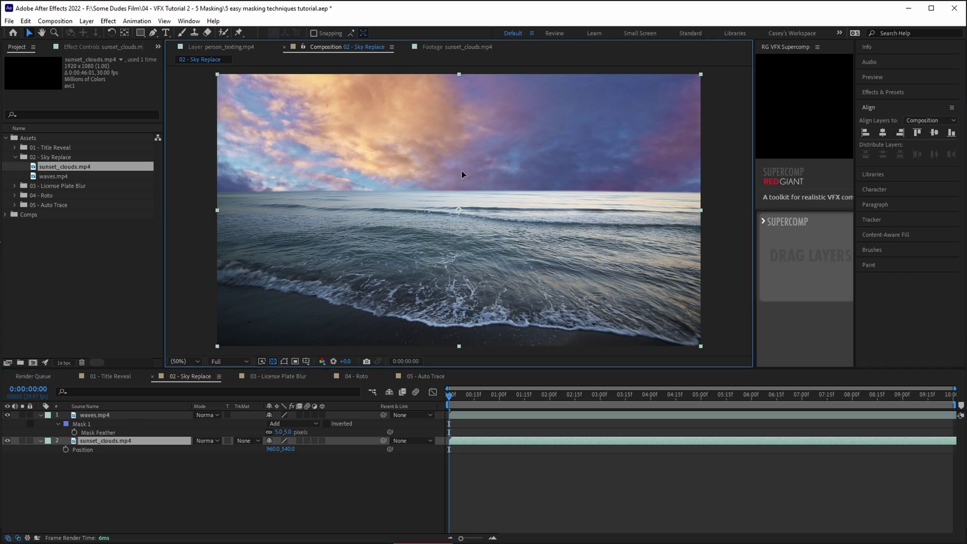
pyautogui.moveTo(461, 175); pyautogui.dragTo(468, 65)
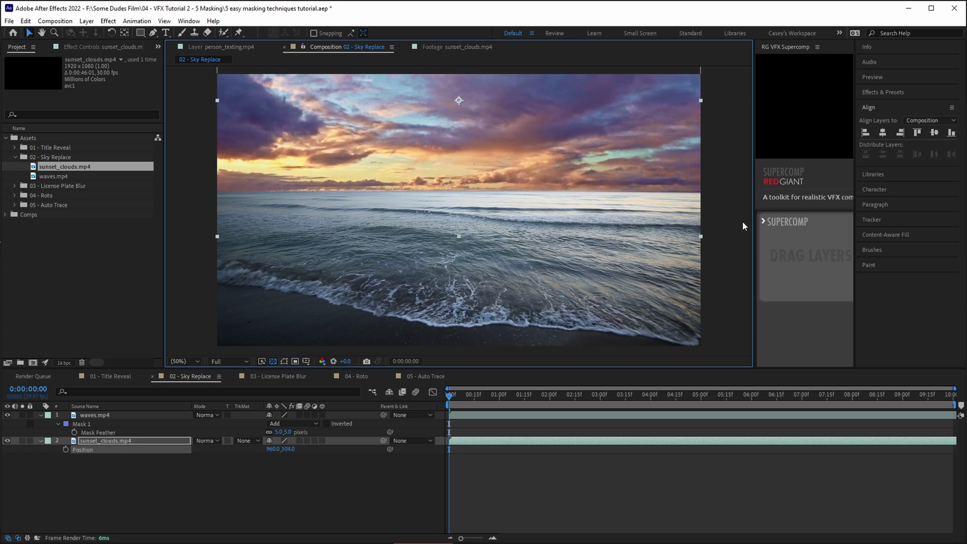
# - Flip the sunset_clouds.mp4 layer horizontally
pyautogui.rightClick(128, 441)
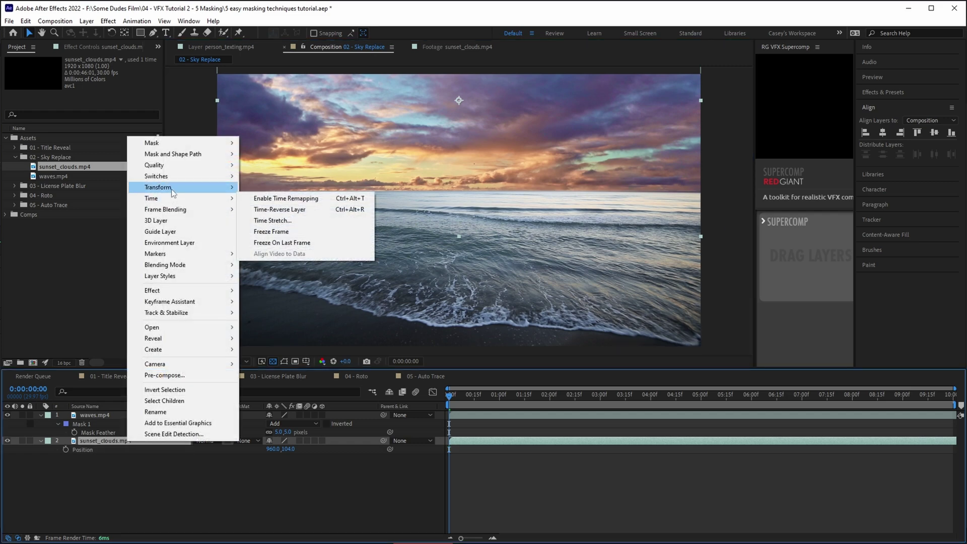
pyautogui.moveTo(172, 188)
pyautogui.click(288, 272)
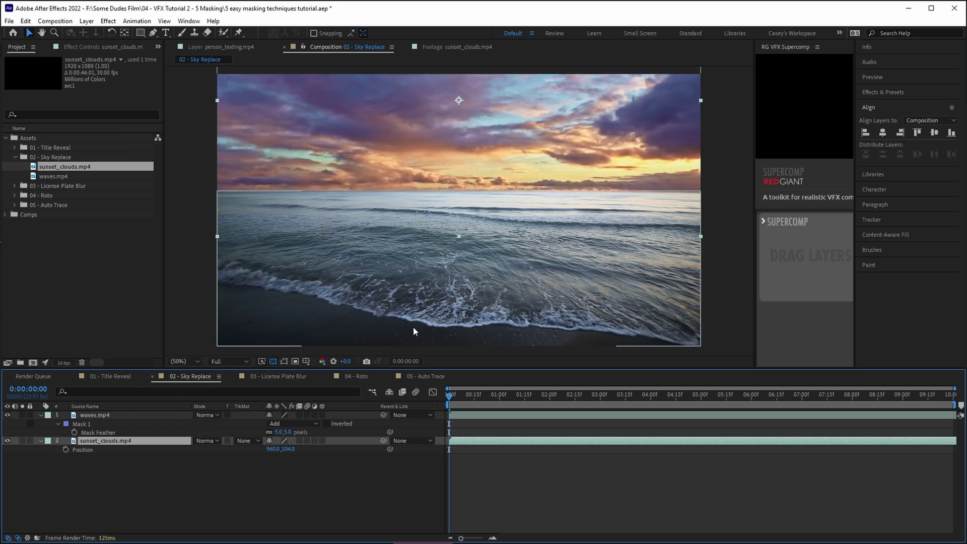
# - Apply a Curves effect to the waves.mp4 layer and bend its Red channel curve upward to warm the water
pyautogui.click(92, 415)
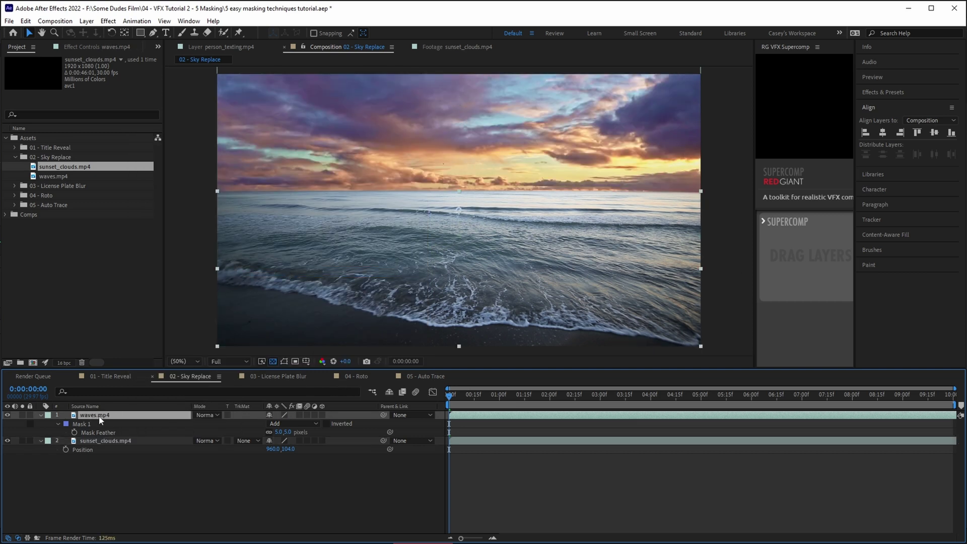
pyautogui.hotkey('ctrl', 'space')
pyautogui.write('curves')
pyautogui.press('Return')
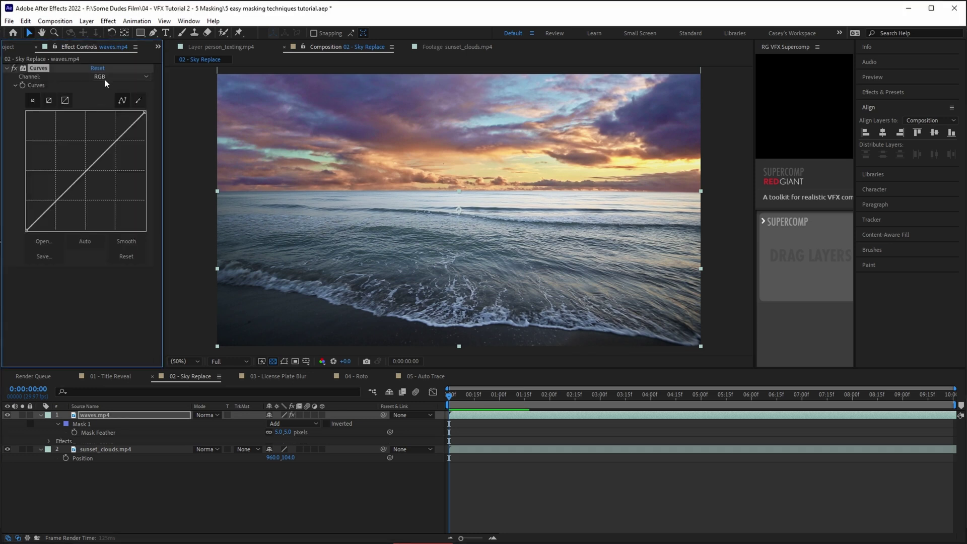
pyautogui.click(104, 77)
pyautogui.click(106, 95)
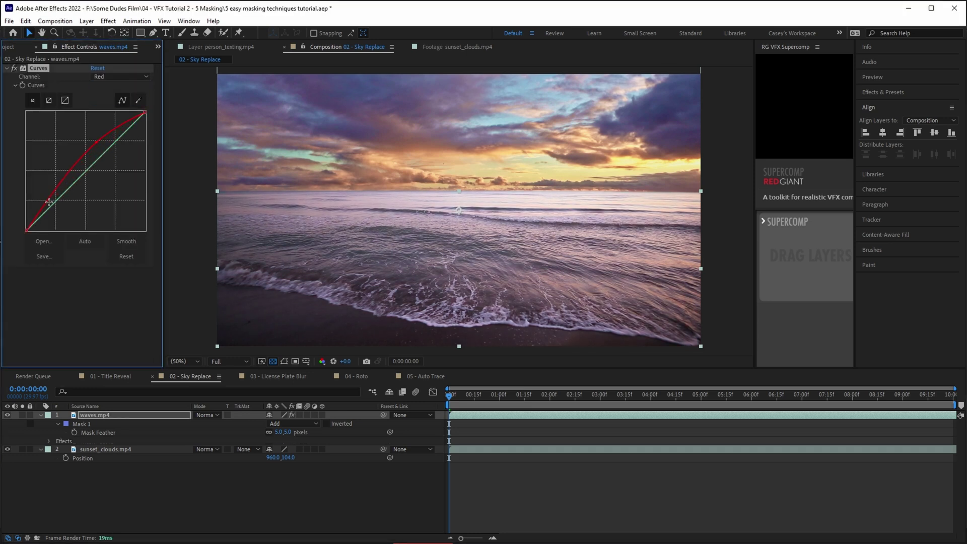
pyautogui.moveTo(49, 203); pyautogui.dragTo(46, 195)
# - Search the effects for "con" to add a contrast effect to the waves.mp4 layer, and select the sunset_clouds.mp4 layer
pyautogui.hotkey('ctrl', 'space')
pyautogui.write('con')
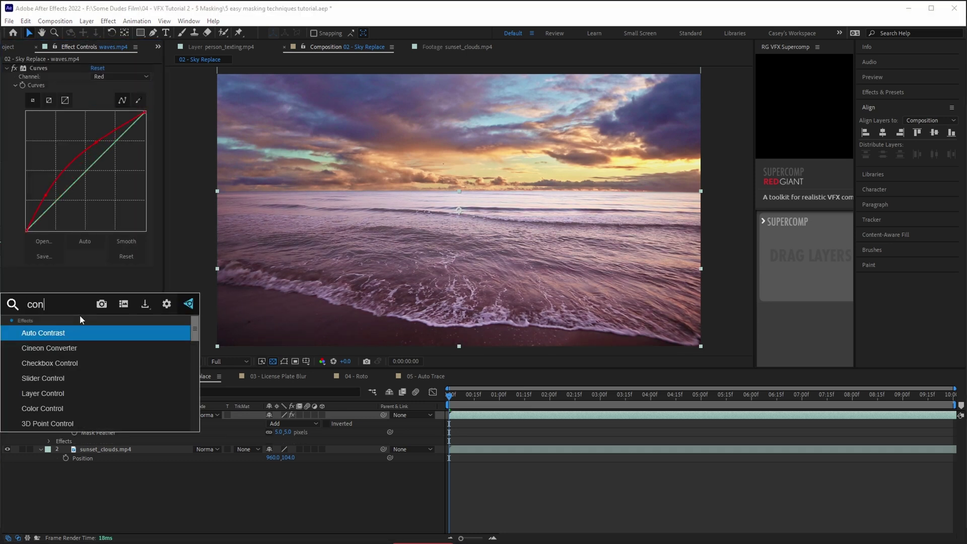
pyautogui.press('Return')
pyautogui.click(96, 448)
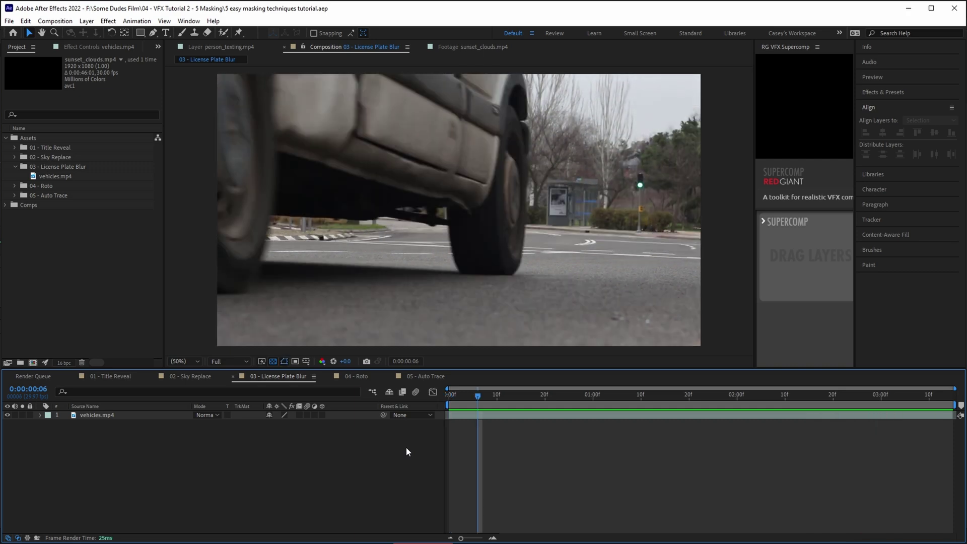
# - Duplicate the vehicles.mp4 layer at 0:00:01:03 in the 03 - License Plate Blur composition
pyautogui.click(608, 397)
pyautogui.click(97, 416)
pyautogui.hotkey('ctrl', 'd')
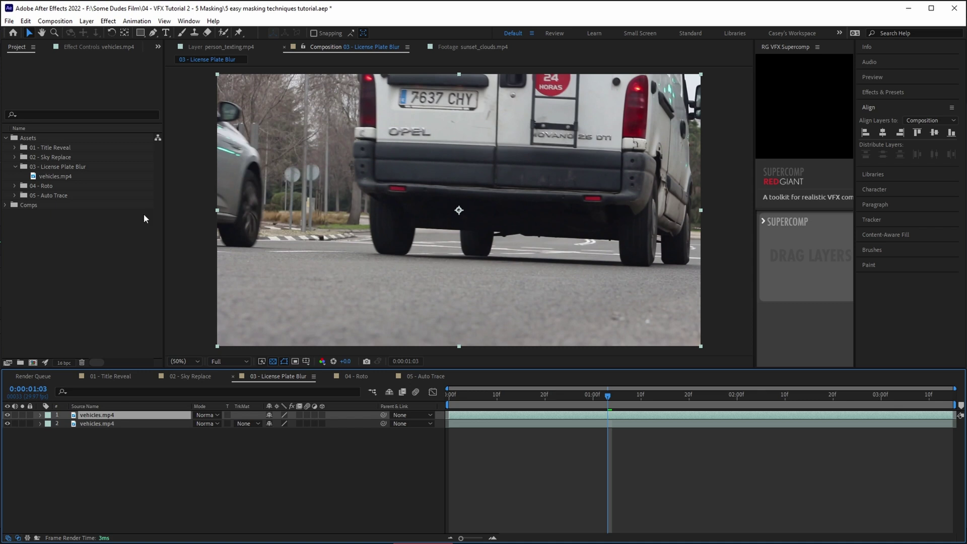
# - Draw a rectangular mask around the van's license plate on the upper vehicles.mp4 layer and enable Mask Path keyframing at 0:00:01:03
pyautogui.click(140, 32)
pyautogui.moveTo(391, 86)
pyautogui.mouseDown()
pyautogui.moveTo(450, 95)
pyautogui.moveTo(484, 117)
pyautogui.mouseUp()
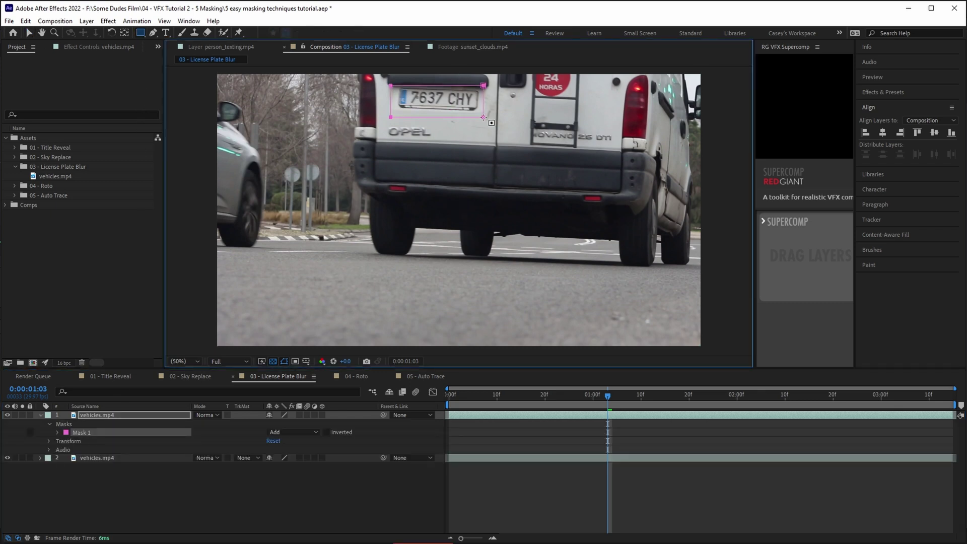
pyautogui.click(113, 432)
pyautogui.press('m')
pyautogui.click(74, 432)
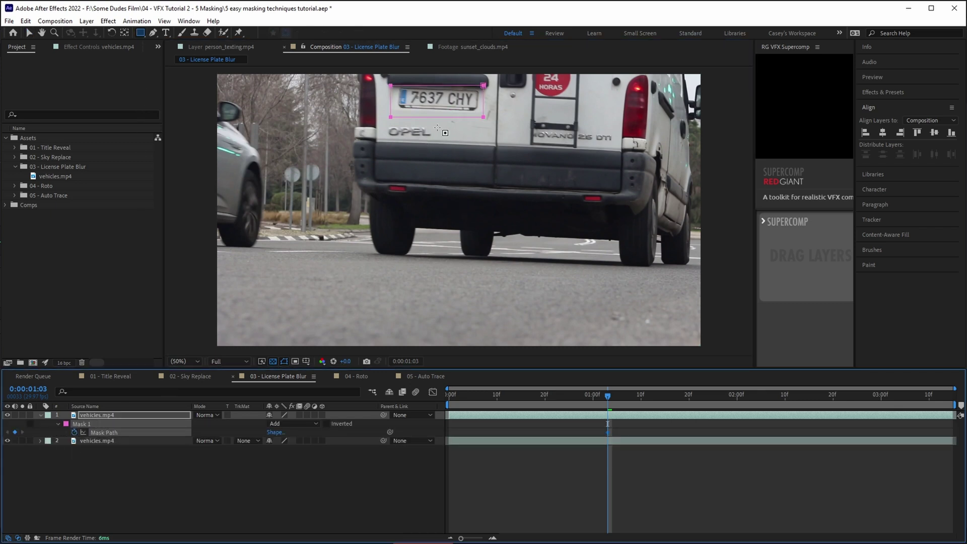
# - Step back frame by frame from 0:00:01:03, repositioning and reshaping Mask 1 to follow the van's license plate
pyautogui.scroll(1, 445, 134)
pyautogui.moveTo(437, 127); pyautogui.dragTo(498, 289)
pyautogui.press('v')
pyautogui.press('pageup')
pyautogui.press('pageup')
pyautogui.moveTo(568, 187); pyautogui.dragTo(379, 117)
pyautogui.click(15, 433)
pyautogui.press('pageup')
pyautogui.press('pageup')
pyautogui.press('pageup')
pyautogui.press('pageup')
pyautogui.press('pageup')
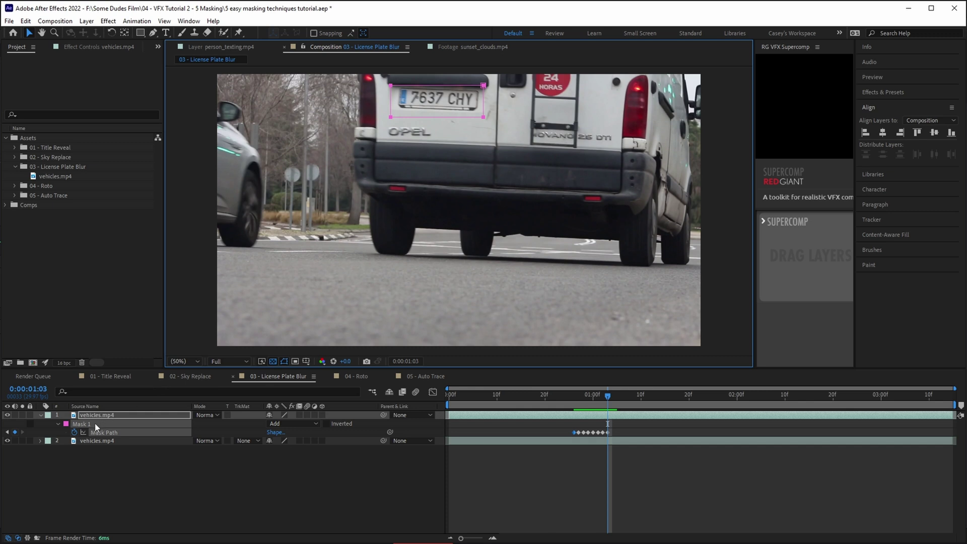
# - Track Mask 1 and Mask 2 forward through the clip with the Position, Scale & Rotation method
pyautogui.click(95, 424)
pyautogui.rightClick(95, 424)
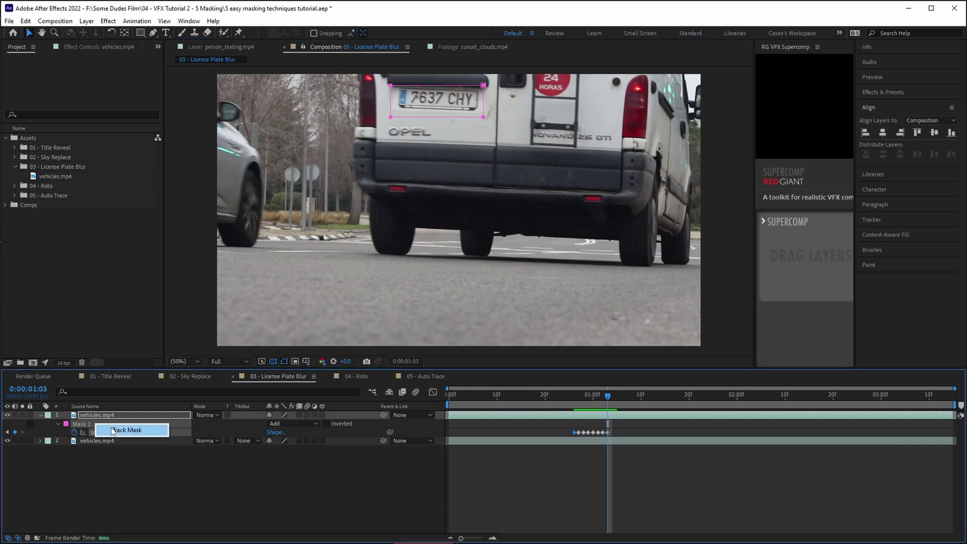
pyautogui.click(113, 430)
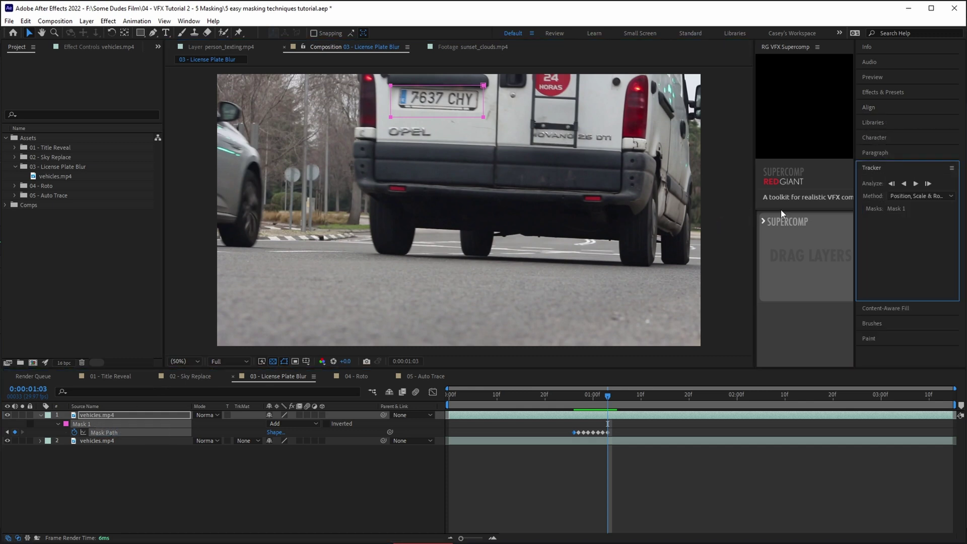
pyautogui.click(917, 183)
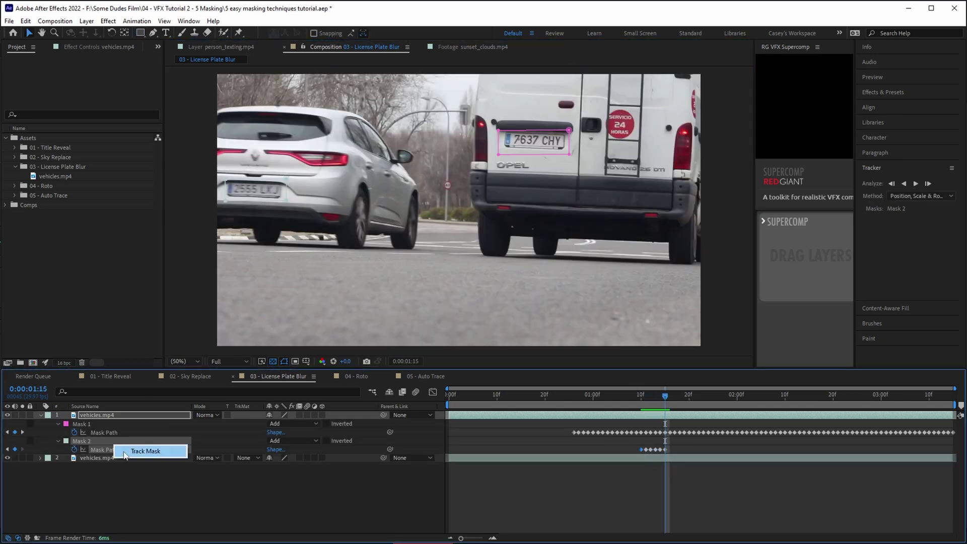
pyautogui.click(916, 183)
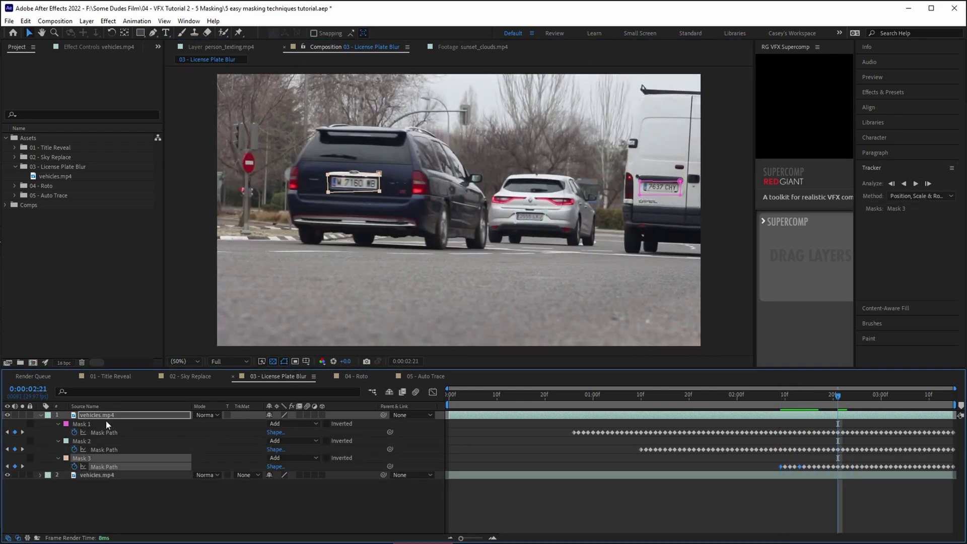
# - Search the effects for "fast" and apply the matching blur to the upper vehicles.mp4 layer
pyautogui.click(103, 415)
pyautogui.hotkey('ctrl', 'space')
pyautogui.write('fast')
pyautogui.press('Return')
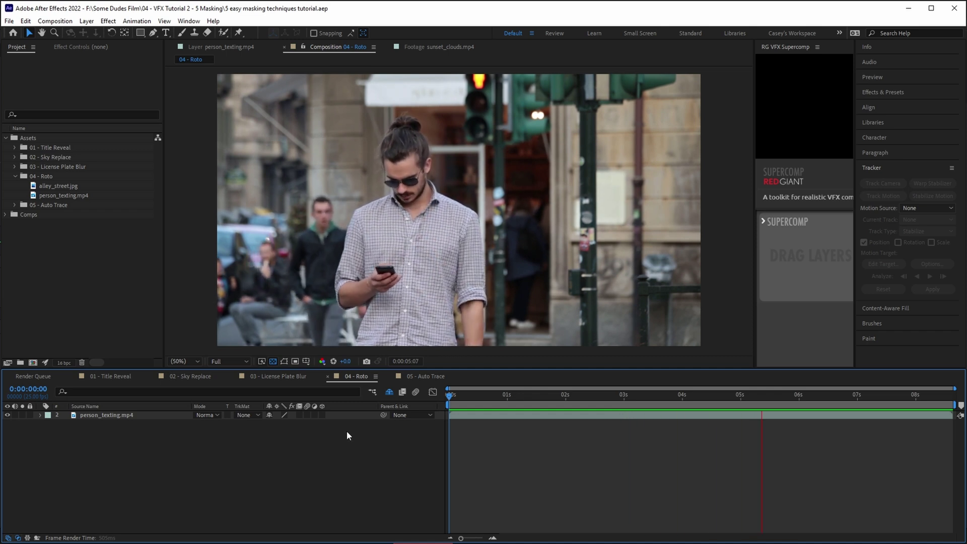
# - Start a Pen tool mask on the person_texting.mp4 layer, tracing the man's lower shirt edge up to his phone-holding arm
pyautogui.press('space')
pyautogui.click(100, 416)
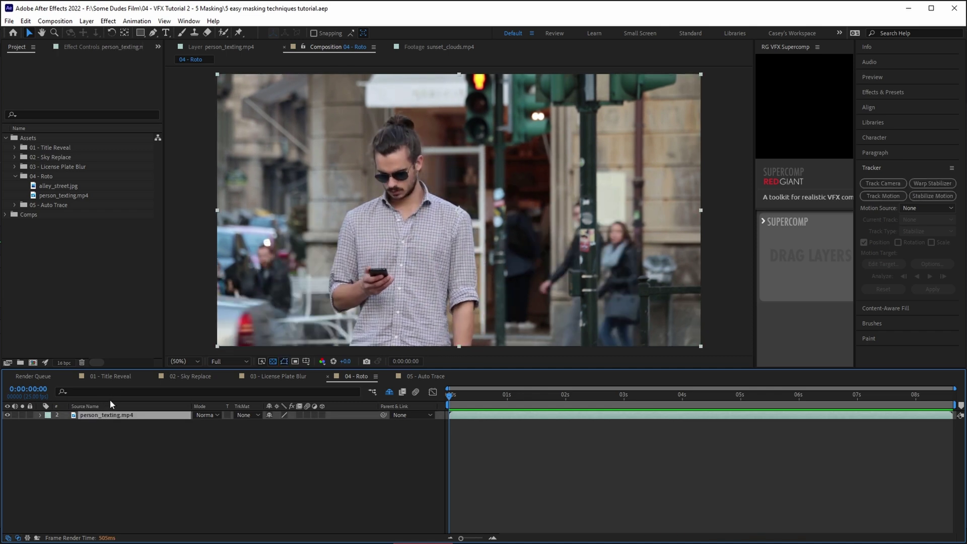
pyautogui.click(154, 33)
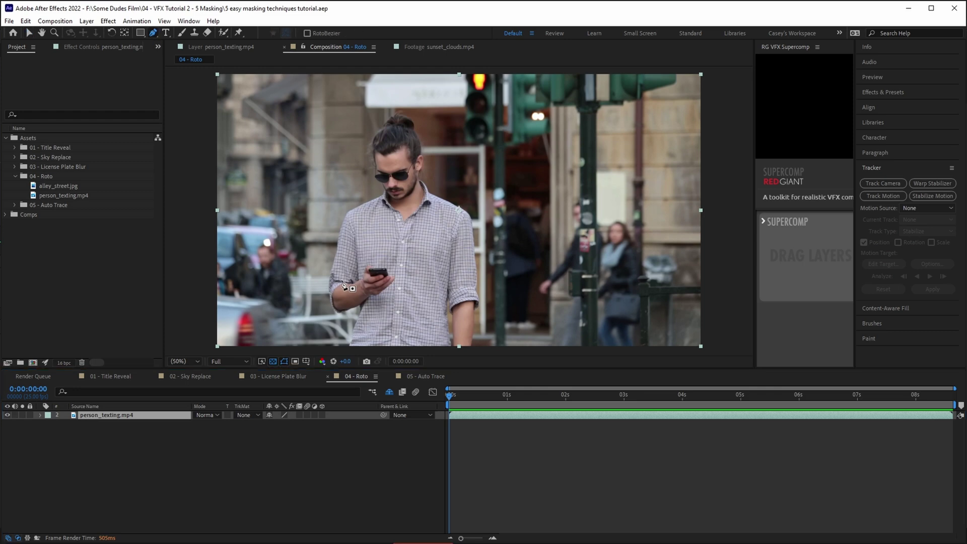
pyautogui.scroll(5, 342, 286)
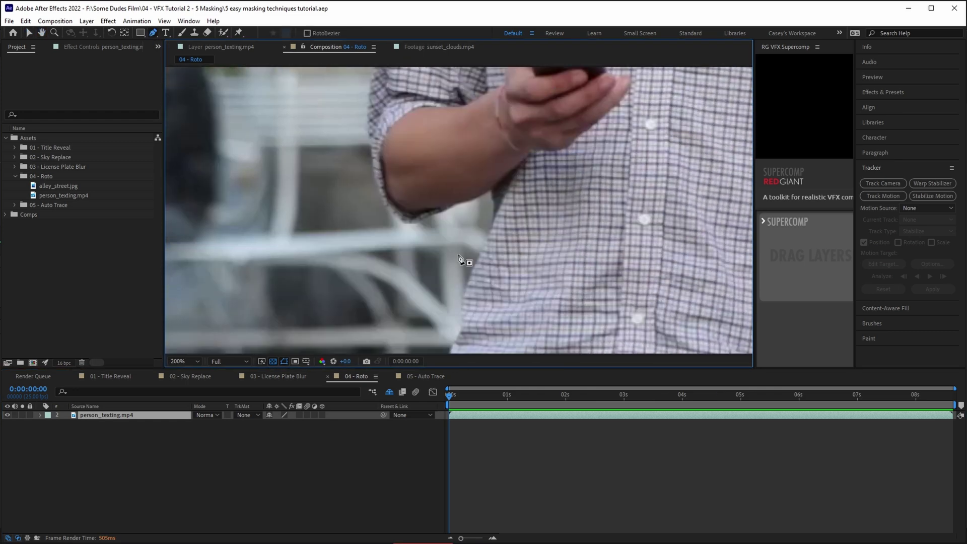
pyautogui.moveTo(457, 280)
pyautogui.mouseDown()
pyautogui.moveTo(428, 170)
pyautogui.moveTo(436, 222)
pyautogui.mouseUp()
pyautogui.scroll(1, 453, 296)
pyautogui.click(404, 317)
pyautogui.click(432, 258)
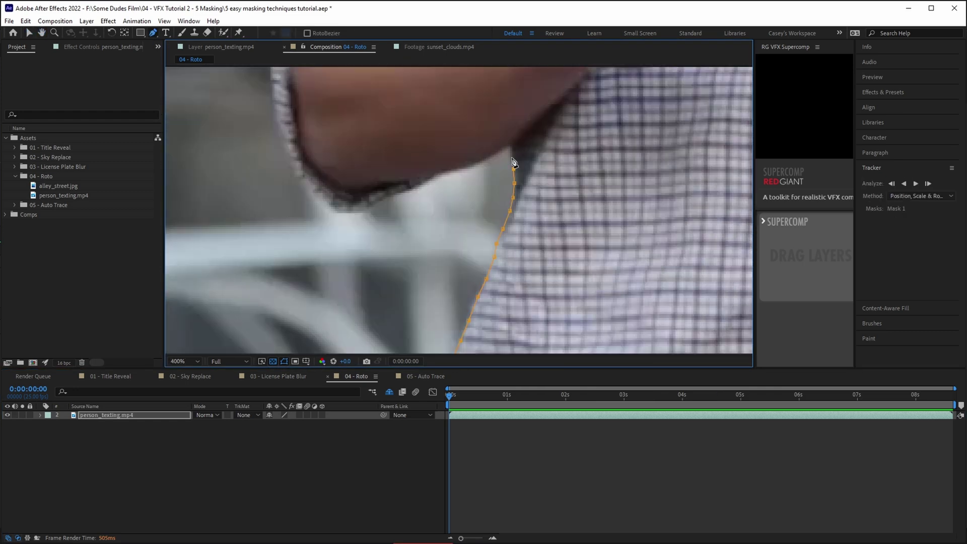
# - Continue the mask outline around the phone-holding arm and up the sleeve to the shoulder
pyautogui.moveTo(302, 180); pyautogui.dragTo(446, 324)
pyautogui.click(446, 121)
pyautogui.moveTo(447, 121); pyautogui.dragTo(438, 302)
pyautogui.click(477, 179)
pyautogui.moveTo(477, 179); pyautogui.dragTo(468, 282)
pyautogui.click(522, 95)
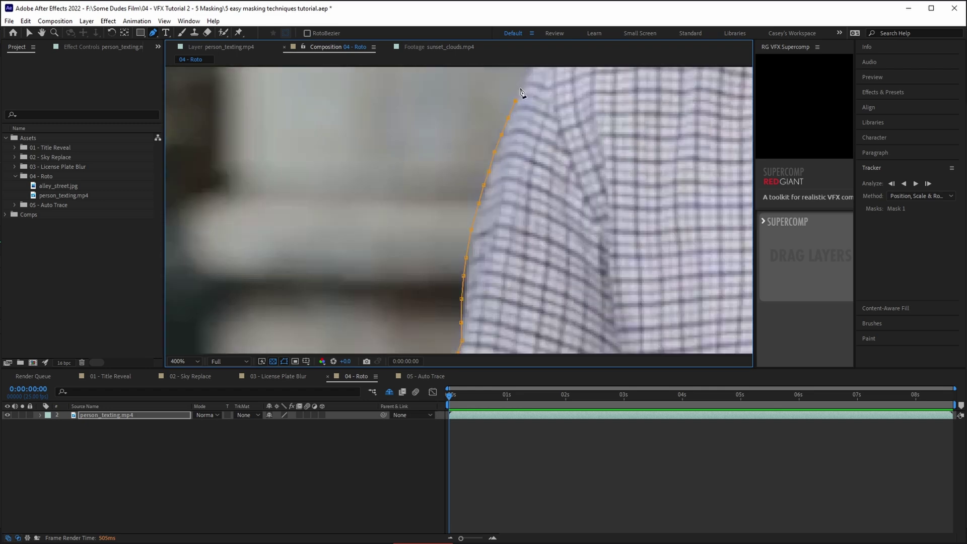
pyautogui.moveTo(523, 95); pyautogui.dragTo(435, 347)
# - Continue the mask outline from the shoulder along the collar and face up to the hair
pyautogui.click(708, 154)
pyautogui.moveTo(730, 148); pyautogui.dragTo(454, 302)
pyautogui.click(583, 236)
pyautogui.click(557, 113)
pyautogui.moveTo(560, 121)
pyautogui.mouseDown()
pyautogui.moveTo(527, 257)
pyautogui.moveTo(483, 272)
pyautogui.mouseUp()
pyautogui.click(546, 111)
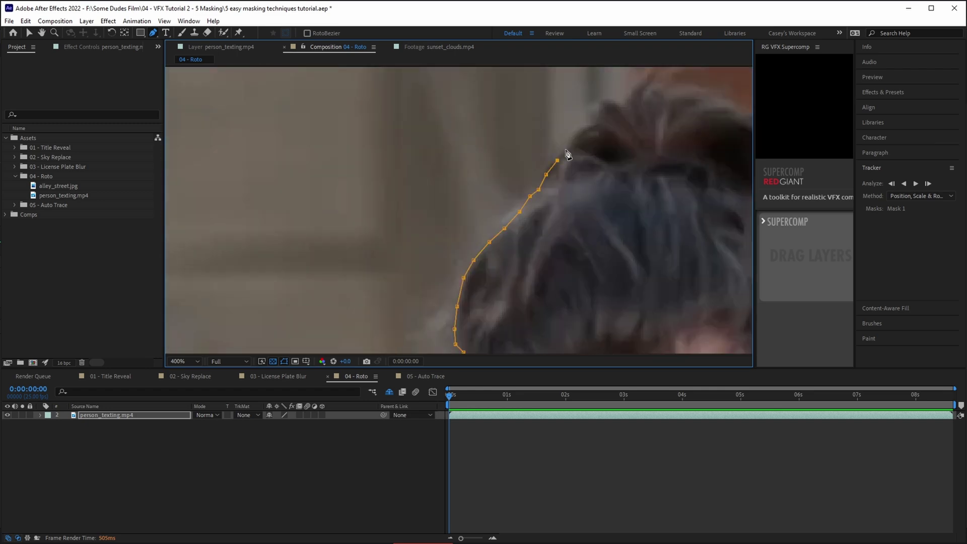
# - Trace the mask over the hair bun and down past the ear and neck to the collar
pyautogui.moveTo(639, 91); pyautogui.dragTo(545, 161)
pyautogui.click(621, 164)
pyautogui.click(680, 245)
pyautogui.moveTo(683, 252); pyautogui.dragTo(549, 119)
pyautogui.moveTo(595, 289); pyautogui.dragTo(573, 105)
pyautogui.click(555, 222)
pyautogui.moveTo(557, 224); pyautogui.dragTo(533, 149)
pyautogui.click(591, 293)
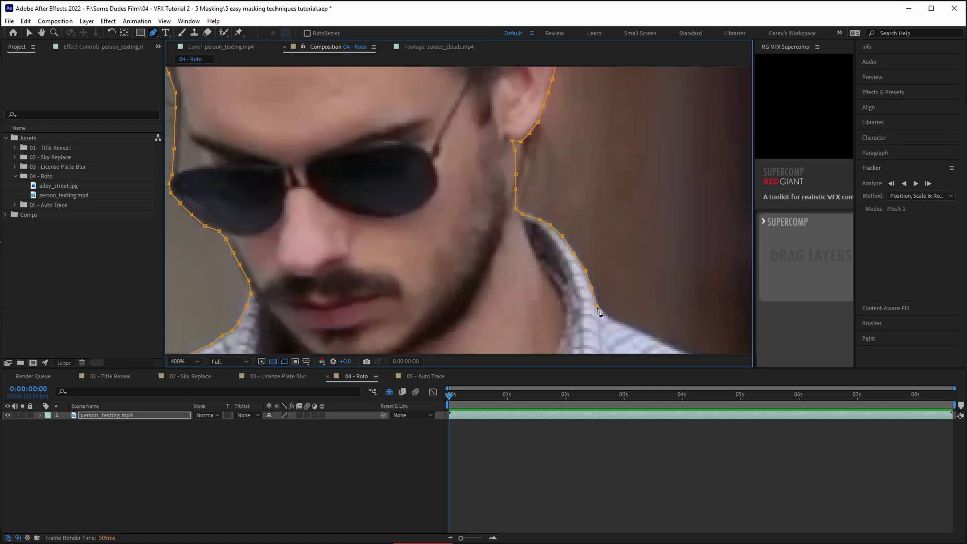
# - Trace the remaining shoulder and lowered arm to complete the mask around the man
pyautogui.moveTo(600, 313); pyautogui.dragTo(288, 71)
pyautogui.click(585, 223)
pyautogui.click(603, 238)
pyautogui.moveTo(633, 302); pyautogui.dragTo(486, 121)
pyautogui.click(494, 246)
pyautogui.moveTo(494, 251); pyautogui.dragTo(450, 121)
pyautogui.click(453, 149)
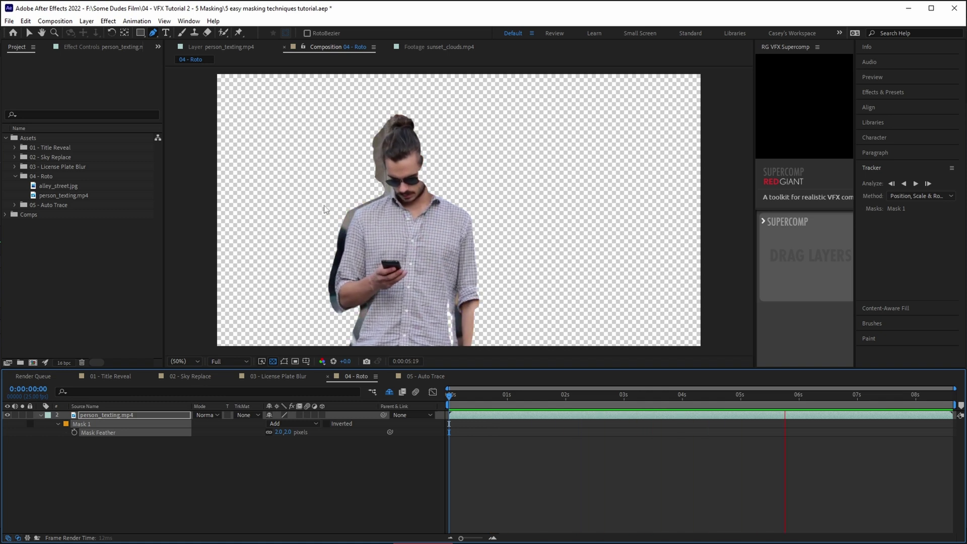
# - Stop the preview and delete Mask 1 from the person_texting.mp4 layer
pyautogui.press('space')
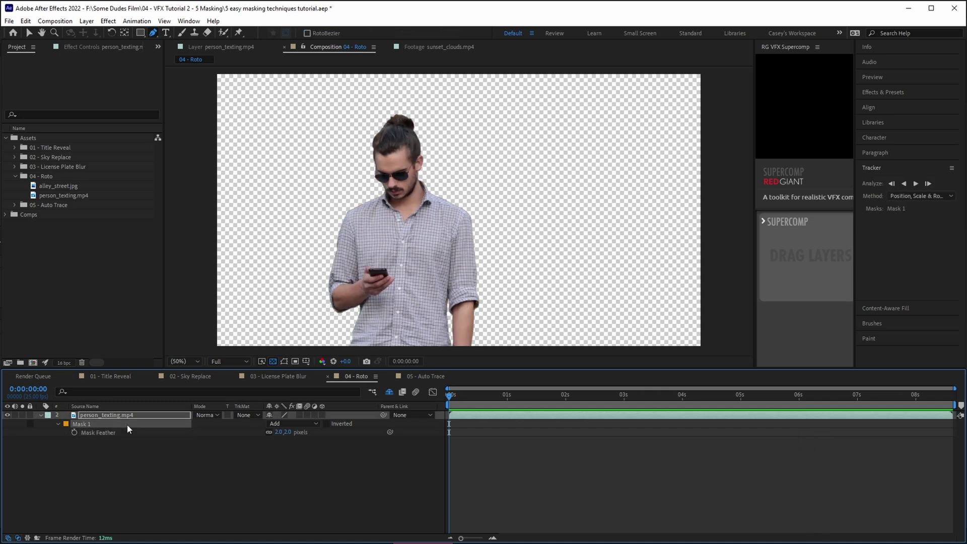
pyautogui.press('Delete')
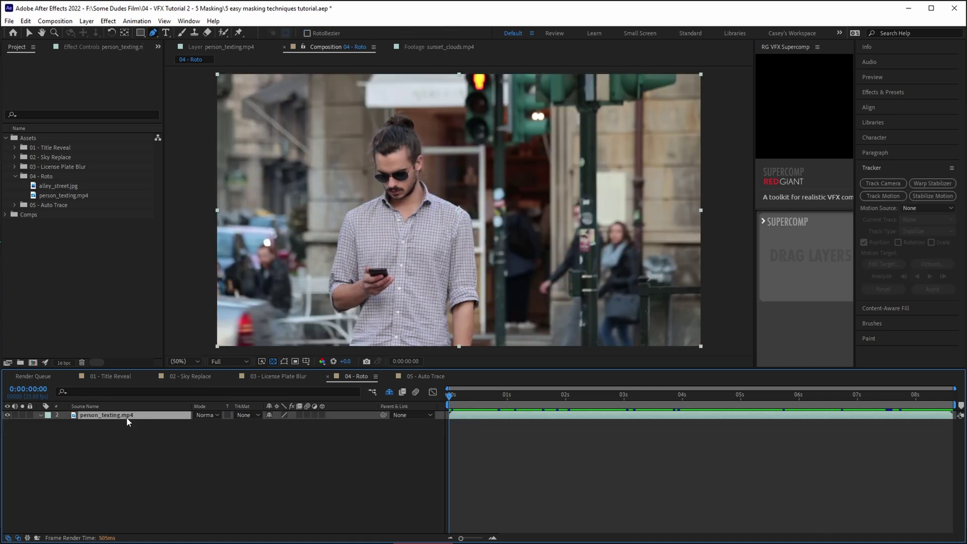
# - Open the person_texting.mp4 layer for editing and paint a Roto Brush foreground stroke up the man's body to his head
pyautogui.doubleClick(127, 418)
pyautogui.hotkey('alt', 'w')
pyautogui.moveTo(365, 317)
pyautogui.mouseDown()
pyautogui.moveTo(348, 243)
pyautogui.moveTo(401, 104)
pyautogui.mouseUp()
pyautogui.moveTo(464, 269); pyautogui.dragTo(464, 268)
pyautogui.scroll(3, 464, 269)
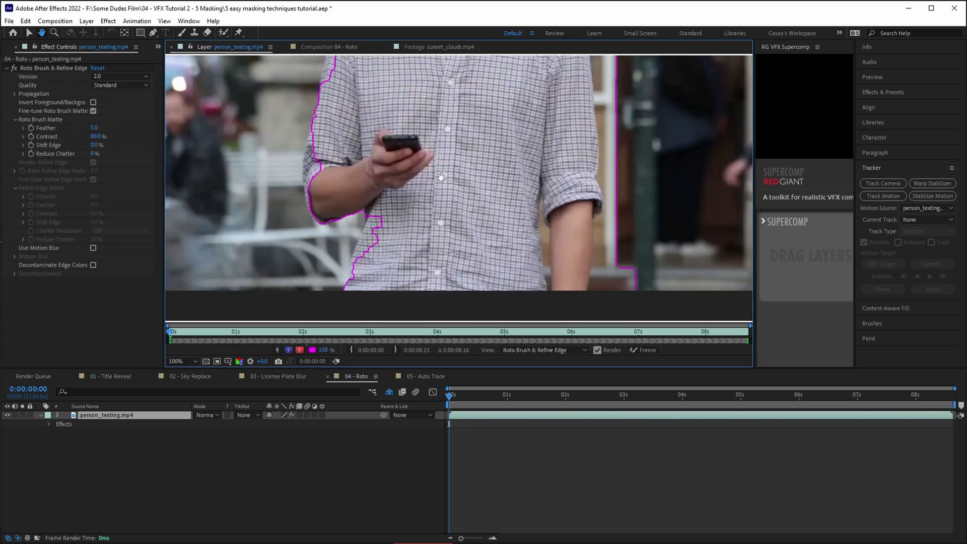
# - Subtract the background beside the lowered arm and correct the Roto Brush selection along the lower shirt edge
pyautogui.moveTo(521, 231); pyautogui.dragTo(533, 197)
pyautogui.moveTo(534, 282); pyautogui.dragTo(477, 137)
pyautogui.keyDown('alt'); pyautogui.click(502, 192); pyautogui.keyUp('alt')
pyautogui.moveTo(503, 193); pyautogui.dragTo(654, 204)
pyautogui.moveTo(361, 252); pyautogui.dragTo(395, 180)
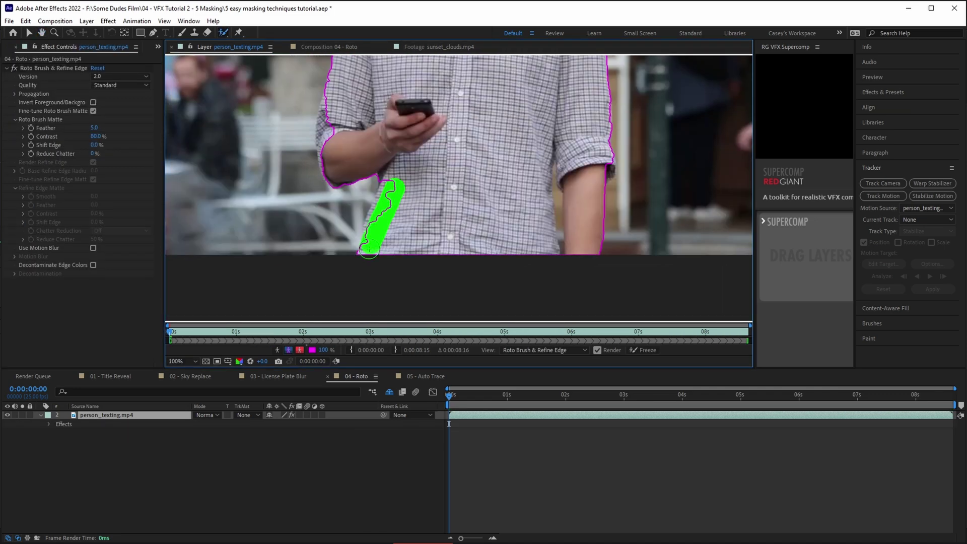
pyautogui.keyDown('alt'); pyautogui.click(349, 211); pyautogui.keyUp('alt')
pyautogui.moveTo(349, 219); pyautogui.dragTo(361, 249)
# - Add the man's hair bun to the Roto Brush selection
pyautogui.moveTo(474, 91); pyautogui.dragTo(421, 317)
pyautogui.moveTo(457, 116); pyautogui.dragTo(445, 108)
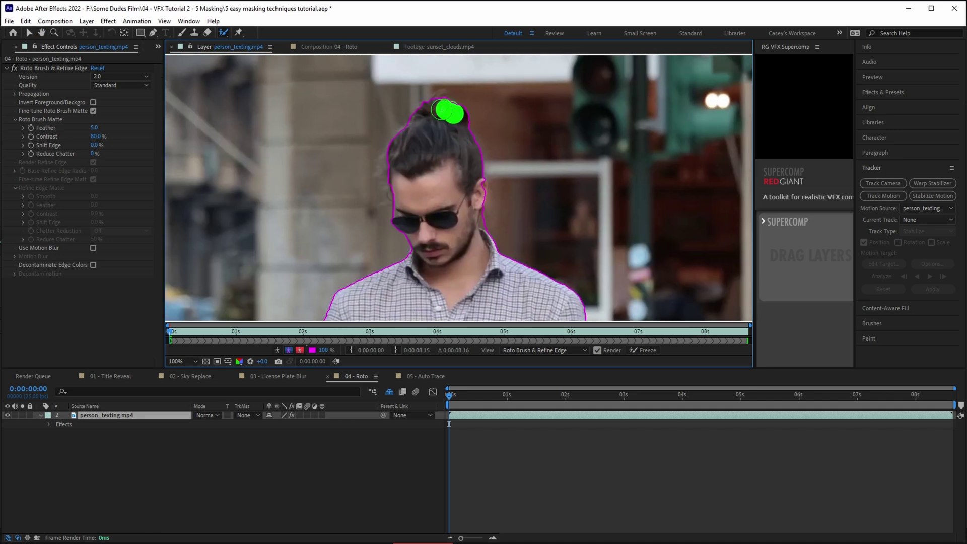
pyautogui.moveTo(478, 247); pyautogui.dragTo(445, 218)
pyautogui.moveTo(482, 246); pyautogui.dragTo(436, 65)
# - Choose the 3 px hard round brush and subtract the background gap between the lowered arm and the torso
pyautogui.scroll(1, 468, 226)
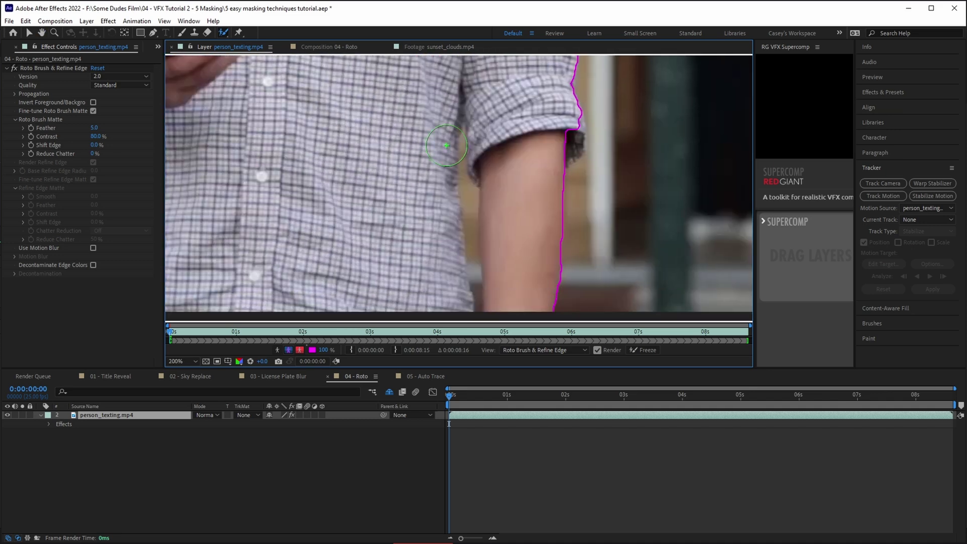
pyautogui.keyDown('ctrl'); pyautogui.click(517, 283); pyautogui.keyUp('ctrl')
pyautogui.click(53, 68)
pyautogui.moveTo(466, 188); pyautogui.dragTo(467, 206)
pyautogui.scroll(-1, 467, 207)
pyautogui.scroll(1, 467, 206)
pyautogui.scroll(-1, 467, 207)
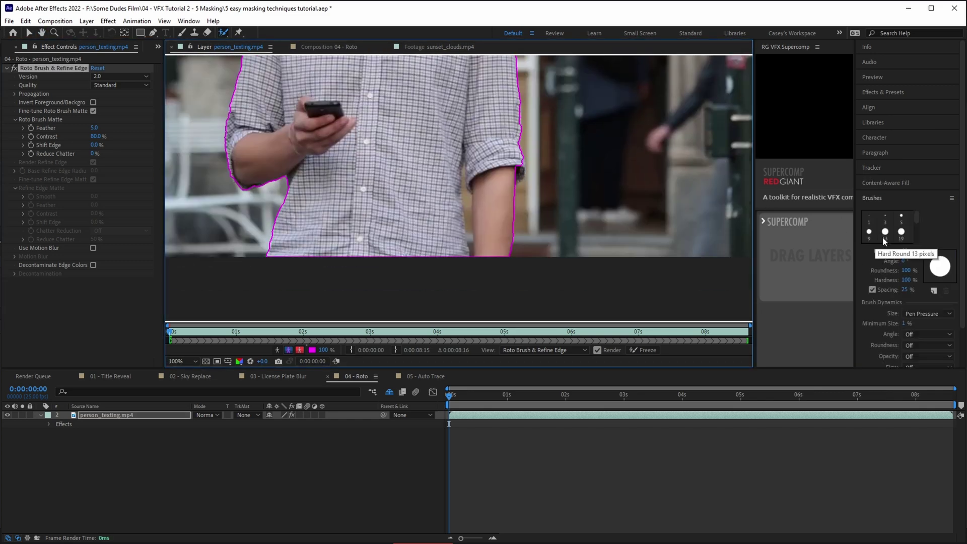
pyautogui.click(885, 218)
pyautogui.scroll(1, 478, 226)
pyautogui.moveTo(481, 305)
pyautogui.mouseDown()
pyautogui.moveTo(467, 156)
pyautogui.moveTo(479, 180)
pyautogui.mouseUp()
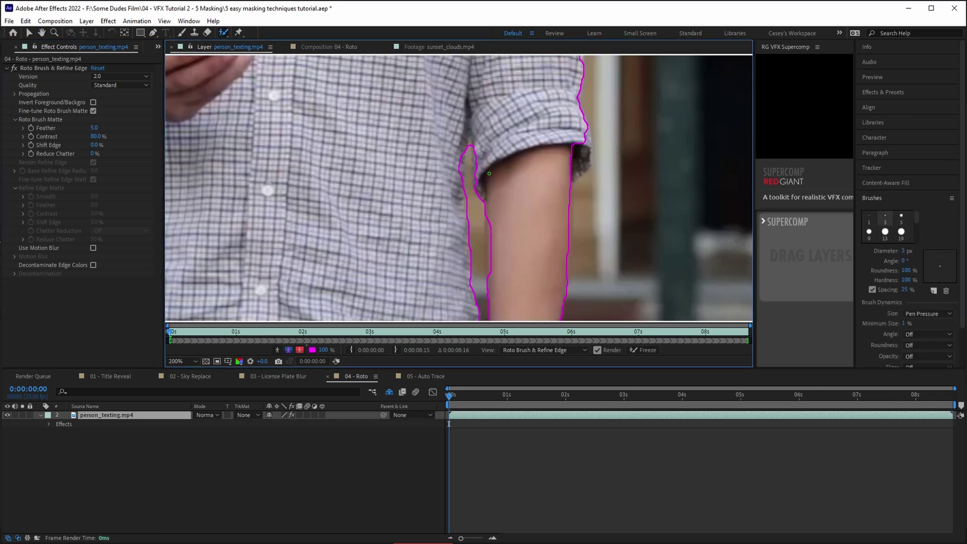
# - Touch up the Roto Brush selection at the lowered arm's sleeve cuff and along the arm gap
pyautogui.moveTo(585, 132); pyautogui.dragTo(575, 168)
pyautogui.moveTo(460, 257); pyautogui.dragTo(479, 208)
pyautogui.hotkey('alt', '/')
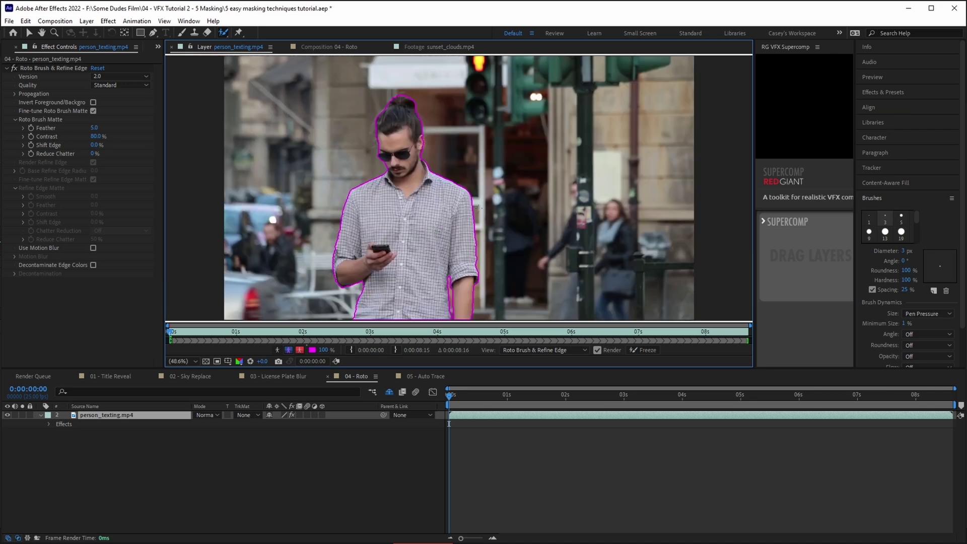
# - Move to 0:00:00:08 and subtract the lower part of the gap between the arm and the shirt
pyautogui.moveTo(171, 333)
pyautogui.mouseDown()
pyautogui.moveTo(181, 322)
pyautogui.moveTo(192, 338)
pyautogui.mouseUp()
pyautogui.scroll(2, 472, 196)
pyautogui.moveTo(461, 302); pyautogui.dragTo(476, 106)
pyautogui.scroll(1, 458, 202)
pyautogui.moveTo(456, 200); pyautogui.dragTo(463, 283)
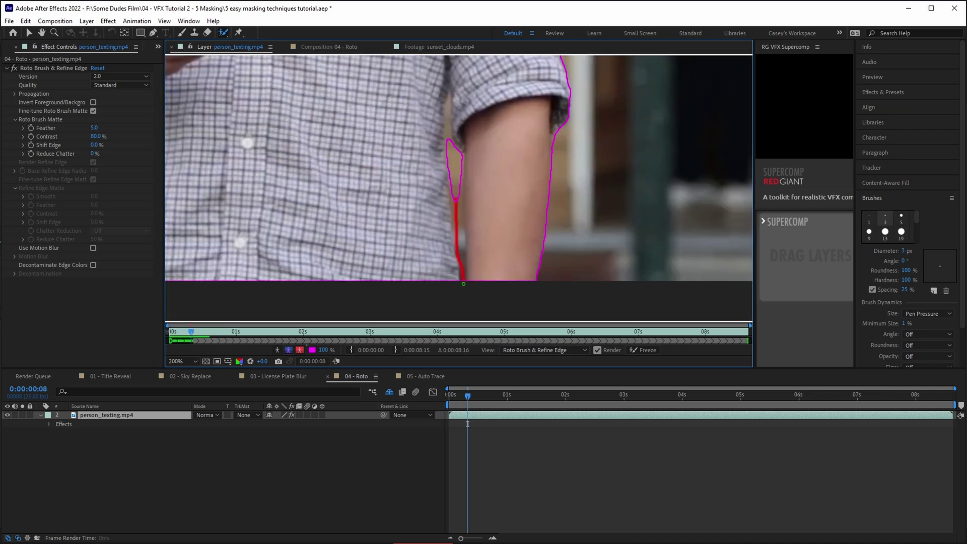
# - Step back frame by frame to 0:00:00:03 to check the Roto Brush edge in the arm gap
pyautogui.press('pageup')
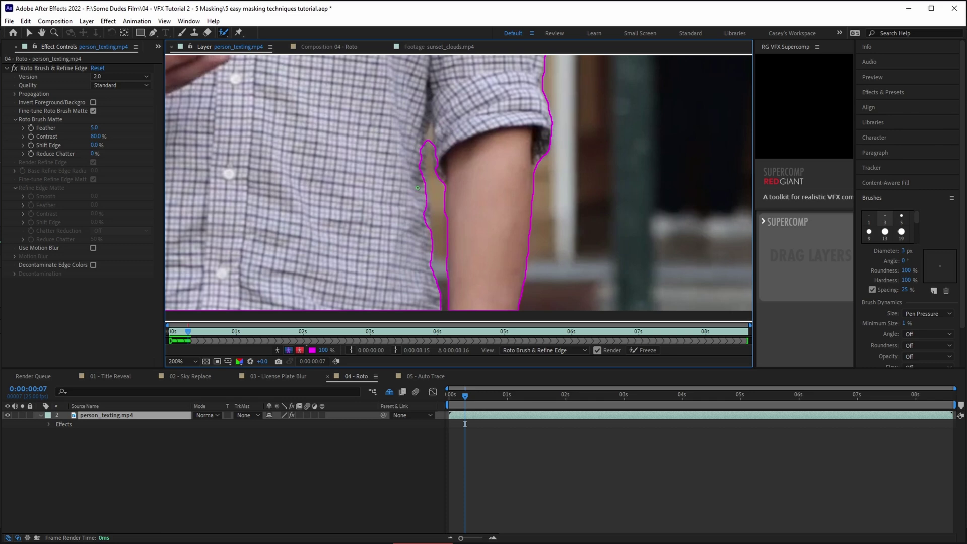
pyautogui.scroll(-2, 436, 169)
pyautogui.press('pageup')
pyautogui.press('pageup')
pyautogui.press('pageup')
pyautogui.press('pageup')
pyautogui.scroll(2, 452, 214)
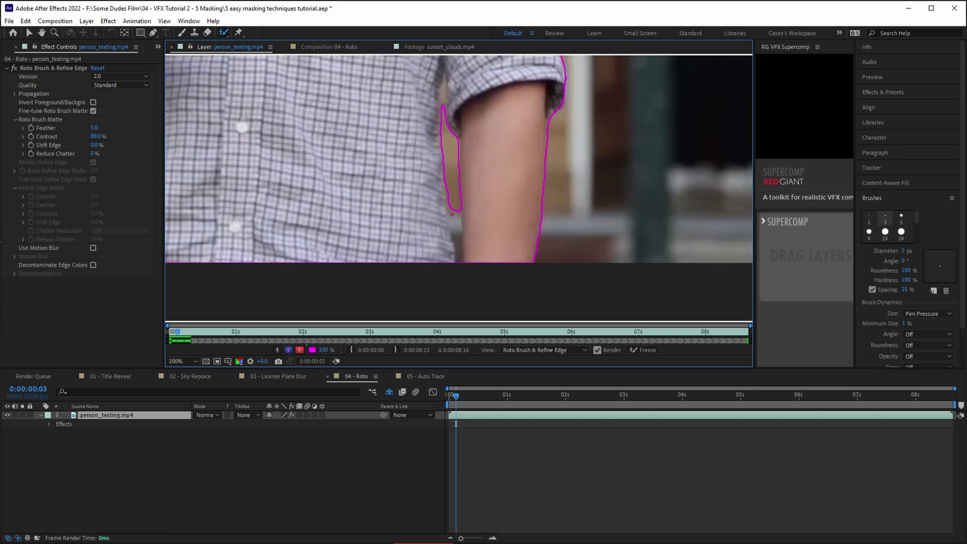
pyautogui.scroll(-2, 448, 98)
# - Play forward to 0:00:01:00 and subtract the upper part of the gap between the arm and the torso
pyautogui.press('space')
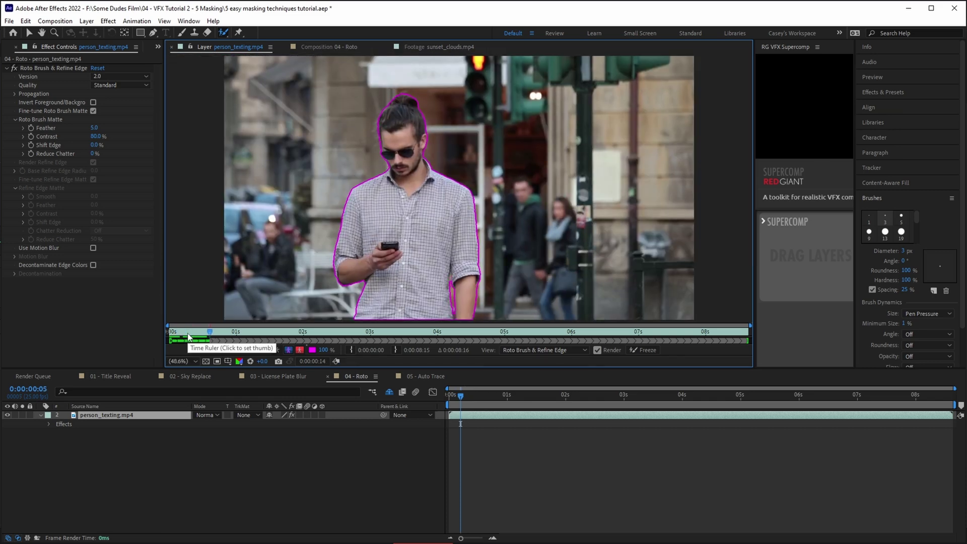
pyautogui.press('space')
pyautogui.scroll(2, 402, 211)
pyautogui.moveTo(408, 219); pyautogui.dragTo(407, 225)
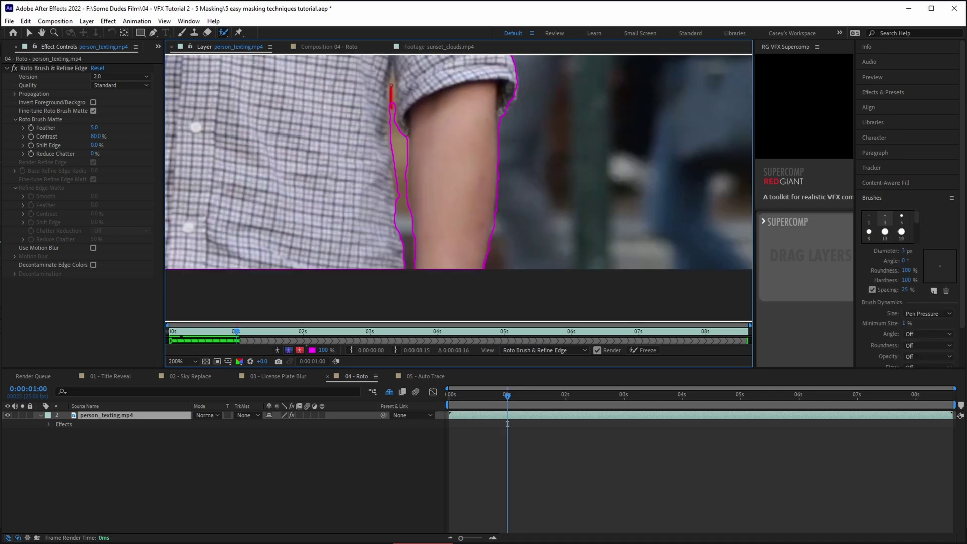
# - Advance to 0:00:01:11 and subtract the background just below the lowered arm's sleeve cuff
pyautogui.scroll(-2, 403, 223)
pyautogui.press('space')
pyautogui.scroll(1, 519, 196)
# - Preview the Roto Brush outline from the start of the clip
pyautogui.press('Home')
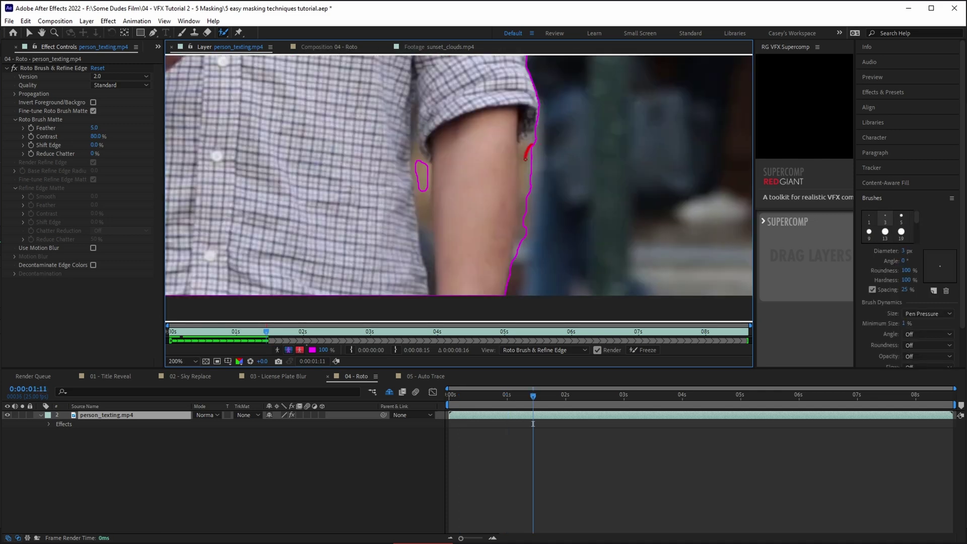
pyautogui.press('space')
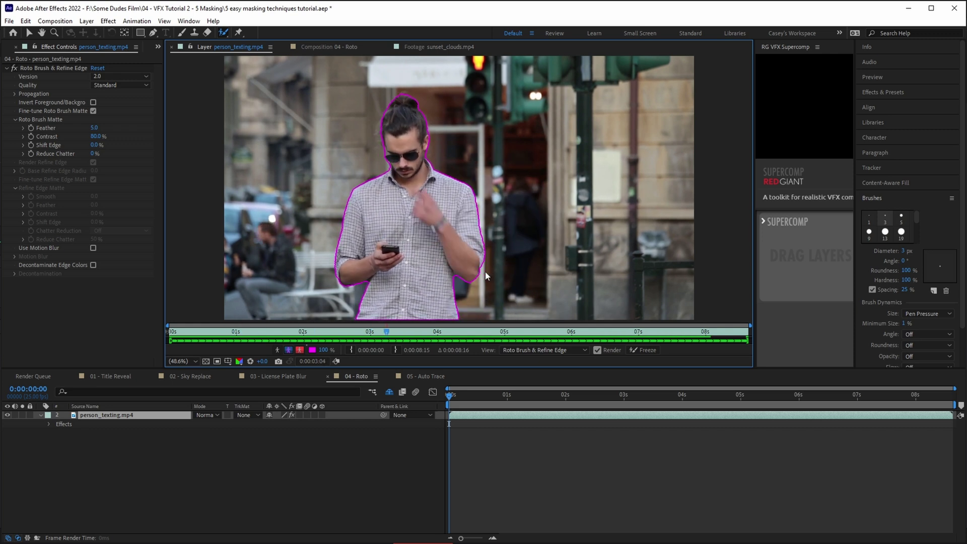
pyautogui.press('space')
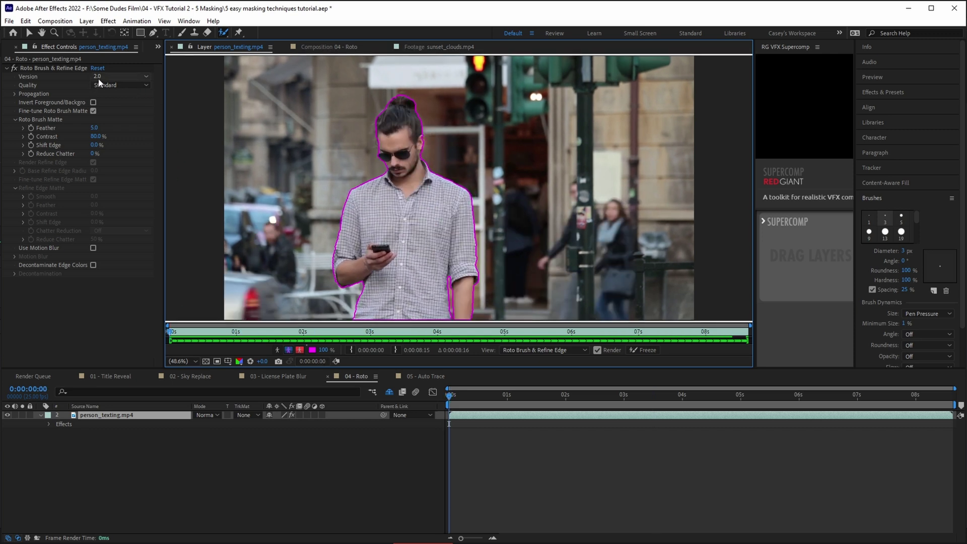
# - Set the Roto Brush & Refine Edge quality to Best and play the clip to propagate the selection again
pyautogui.click(112, 89)
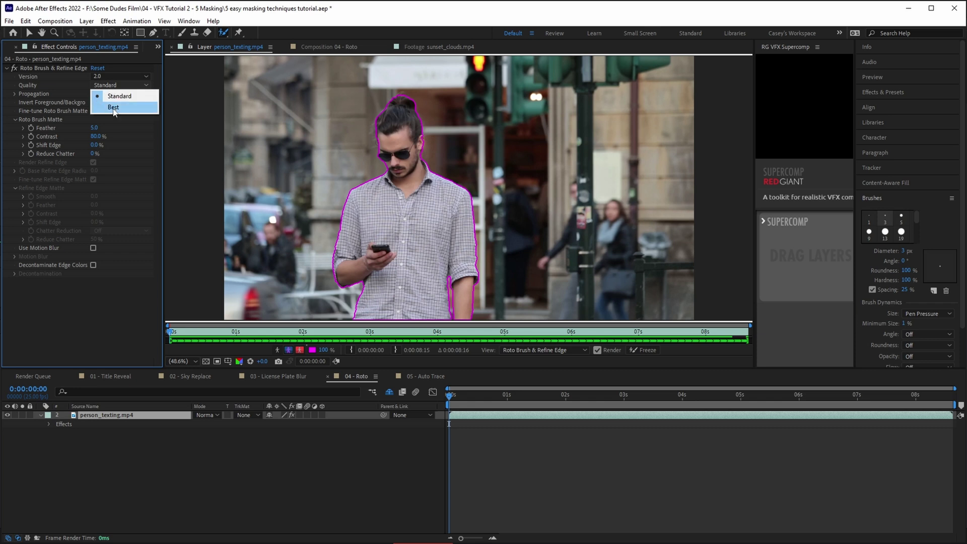
pyautogui.click(114, 107)
pyautogui.press('space')
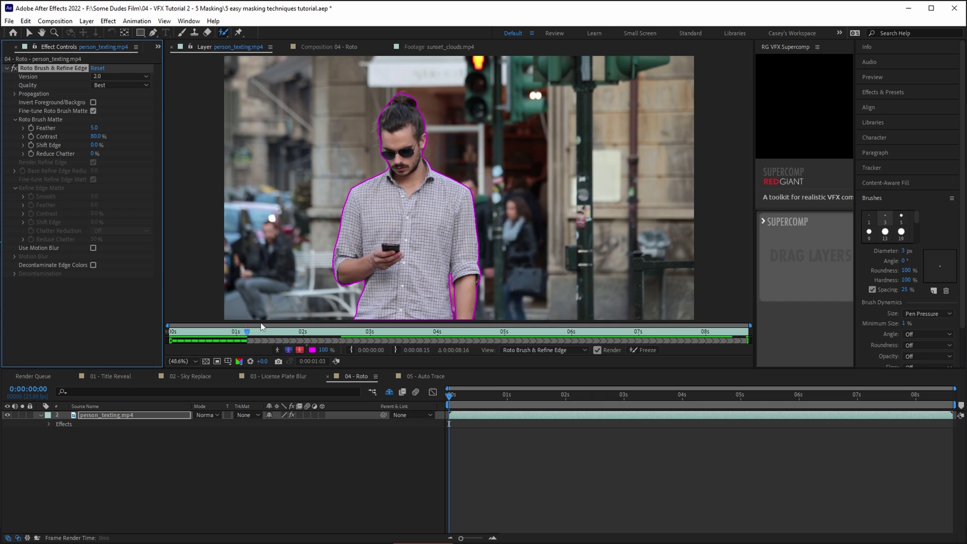
# - Paint Refine Edge strokes with a 27 px brush along the man's whole outline, from the lower torso around the arms and head
pyautogui.press('space')
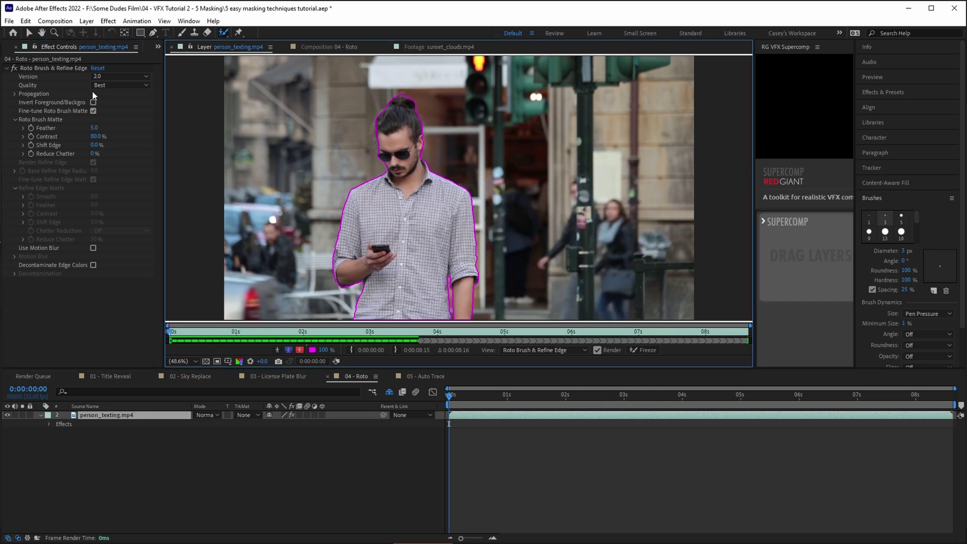
pyautogui.click(225, 34)
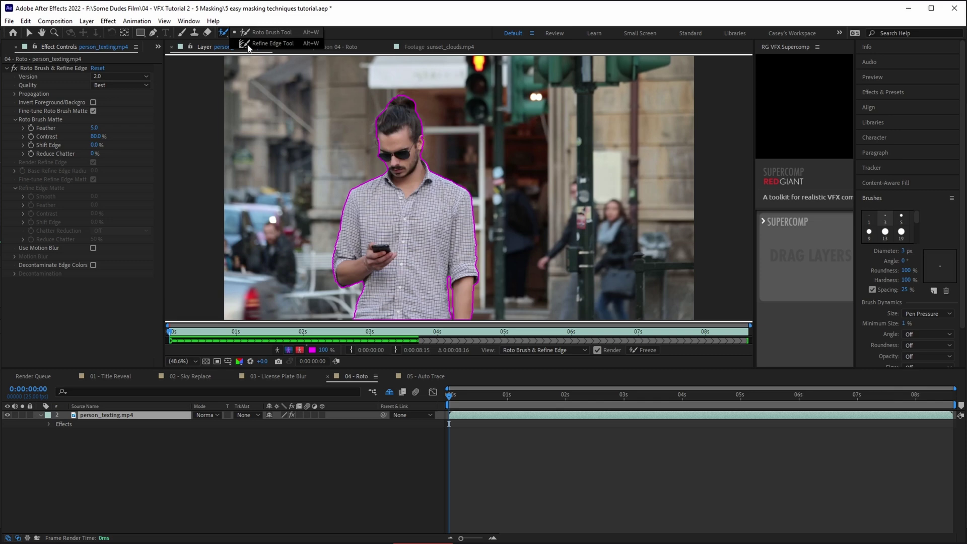
pyautogui.click(243, 43)
pyautogui.moveTo(441, 299)
pyautogui.mouseDown()
pyautogui.moveTo(466, 232)
pyautogui.moveTo(406, 218)
pyautogui.moveTo(421, 101)
pyautogui.mouseUp()
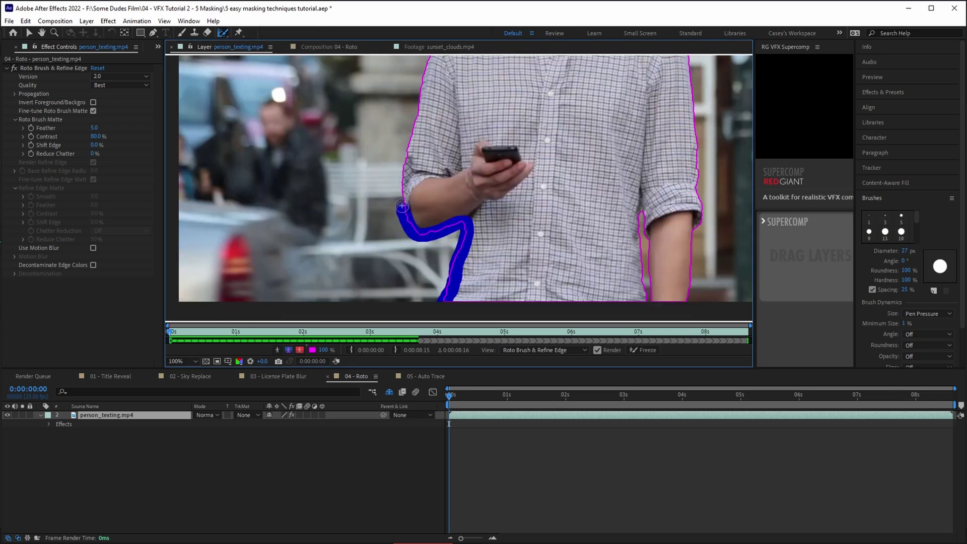
pyautogui.press('space')
pyautogui.moveTo(416, 205); pyautogui.dragTo(492, 62)
pyautogui.press('space')
pyautogui.moveTo(542, 96); pyautogui.dragTo(546, 241)
pyautogui.moveTo(487, 207)
pyautogui.mouseDown()
pyautogui.moveTo(512, 133)
pyautogui.moveTo(570, 141)
pyautogui.moveTo(580, 238)
pyautogui.mouseUp()
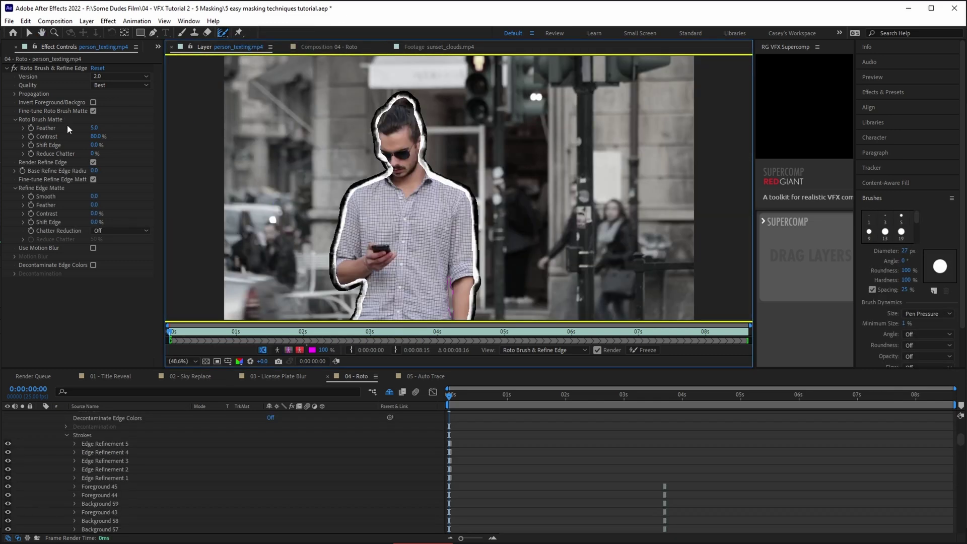
# - Set the Roto Brush Matte's Feather to 2, Contrast to 0% and Reduce Chatter to 100%
pyautogui.moveTo(94, 128); pyautogui.dragTo(92, 135)
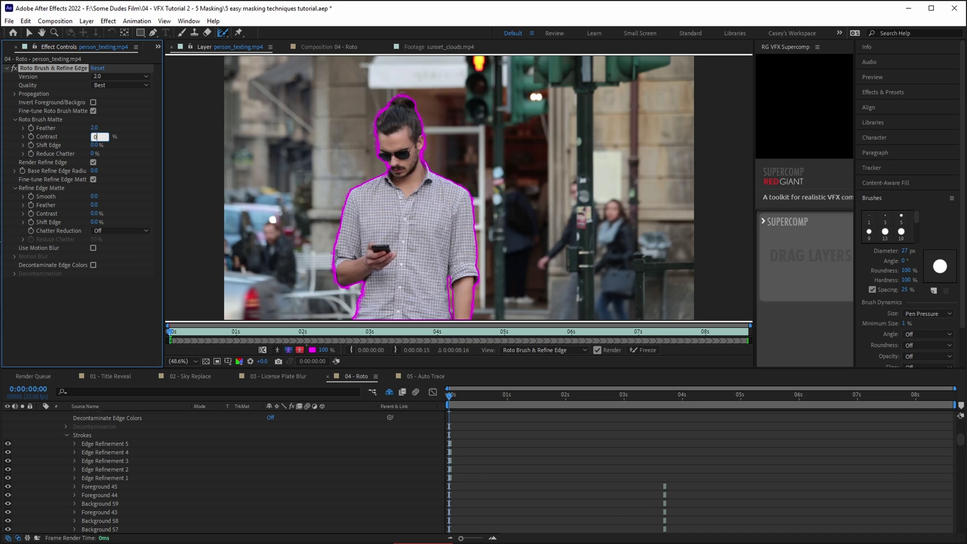
pyautogui.click(93, 154)
pyautogui.write('100')
pyautogui.press('Return')
# - Set the Refine Edge Matte's Chatter Reduction to More Detailed with Reduce Chatter at 100%, and freeze the roto selection
pyautogui.click(97, 230)
pyautogui.click(103, 252)
pyautogui.click(93, 239)
pyautogui.write('1')
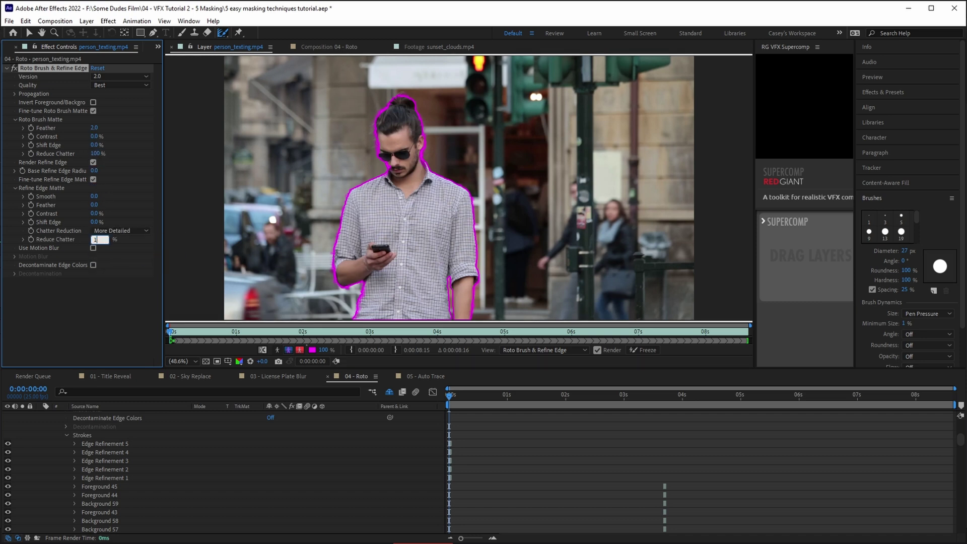
pyautogui.write('00')
pyautogui.press('Return')
pyautogui.click(643, 350)
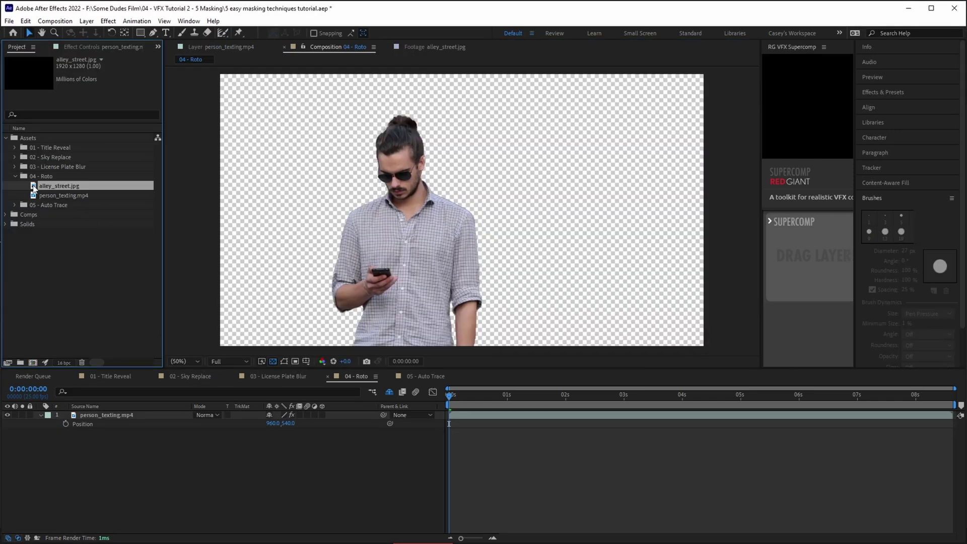
# - Place alley_street.jpg beneath the person_texting.mp4 layer and shift the man to the right, to about position 1384, 540
pyautogui.doubleClick(33, 189)
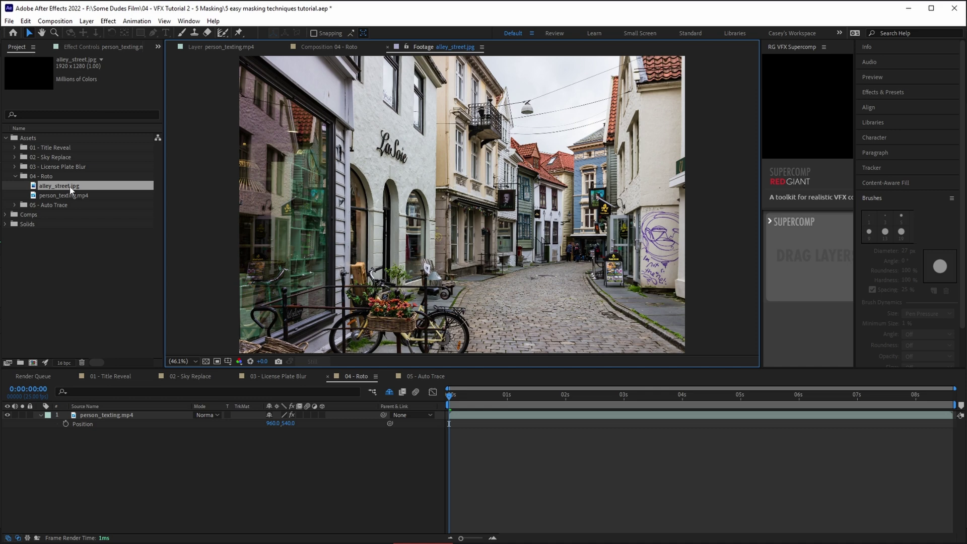
pyautogui.moveTo(69, 186); pyautogui.dragTo(112, 459)
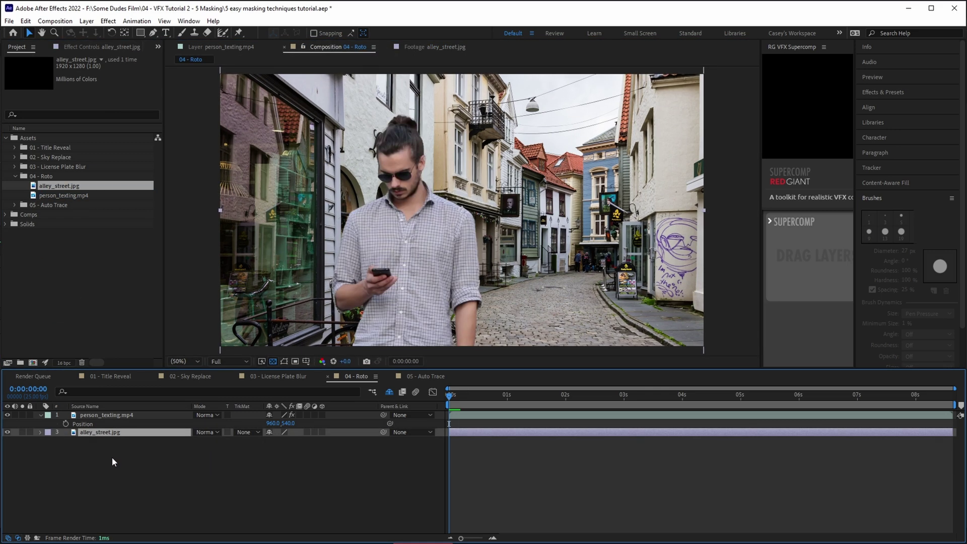
pyautogui.click(108, 416)
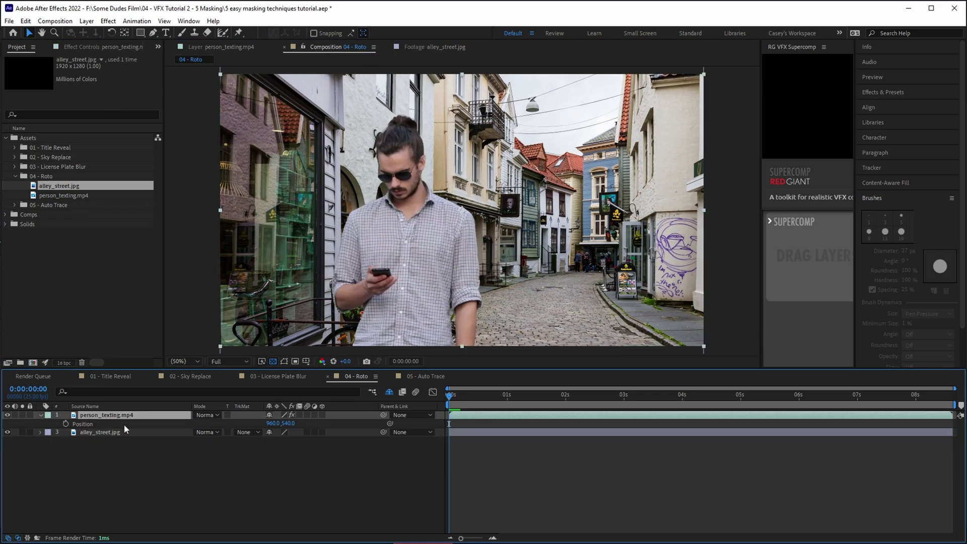
pyautogui.moveTo(461, 297); pyautogui.dragTo(507, 299)
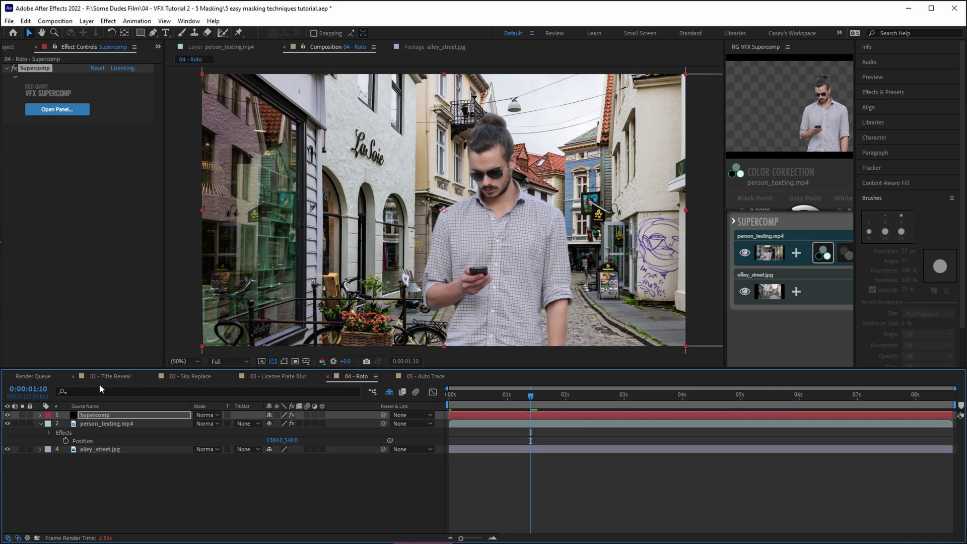
# - Apply the Camera Lens Blur effect to the alley_street.jpg background layer
pyautogui.click(98, 449)
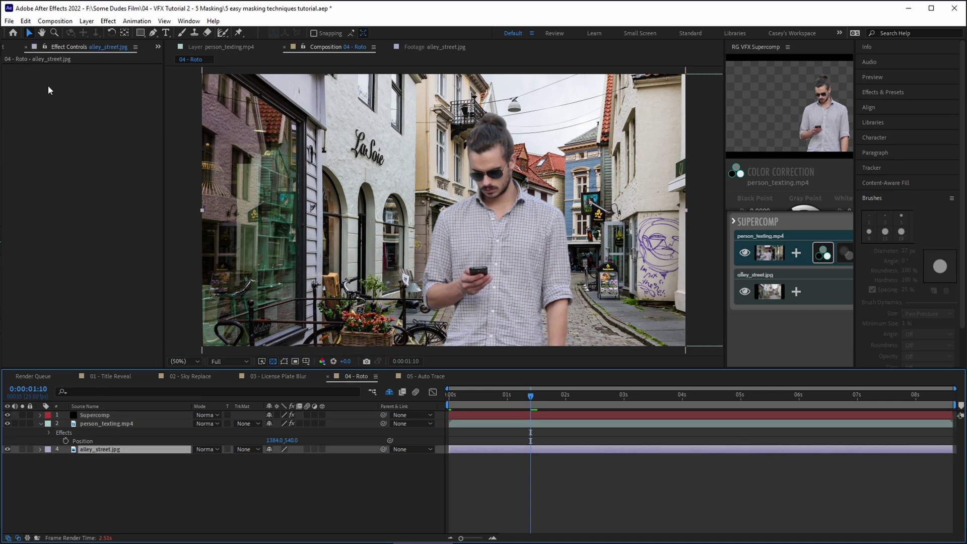
pyautogui.hotkey('ctrl', 'space')
pyautogui.write('cam')
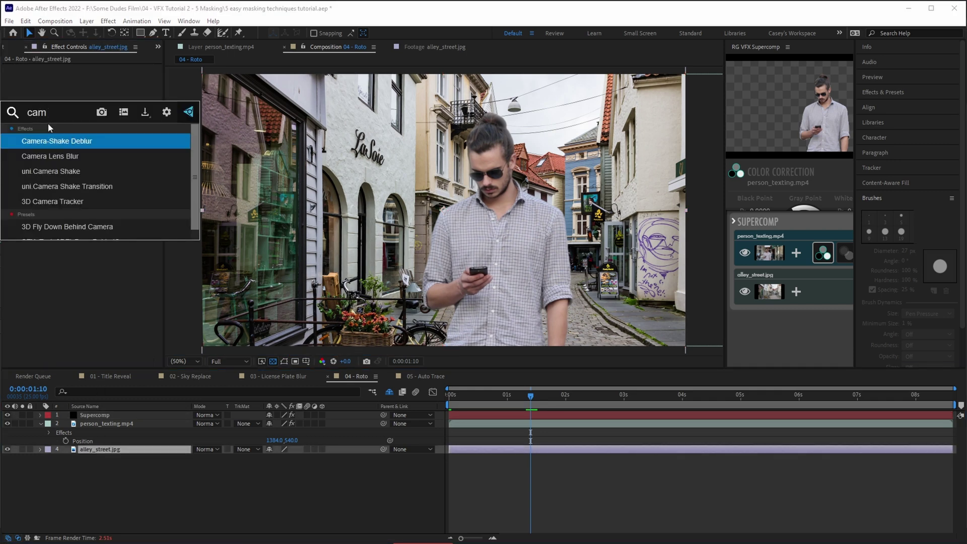
pyautogui.press('Down')
pyautogui.press('Return')
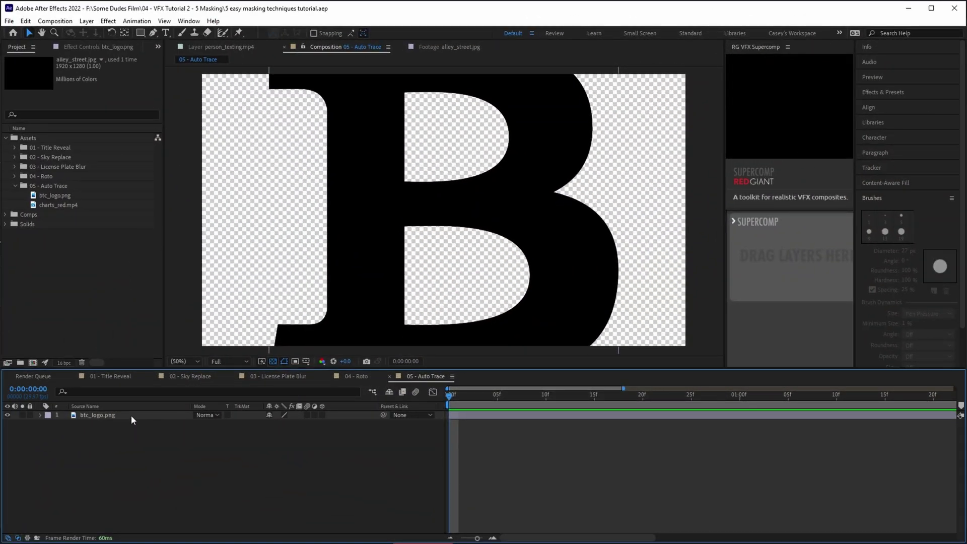
# - Set the scale of the btc_logo.png layer to 50%
pyautogui.click(131, 416)
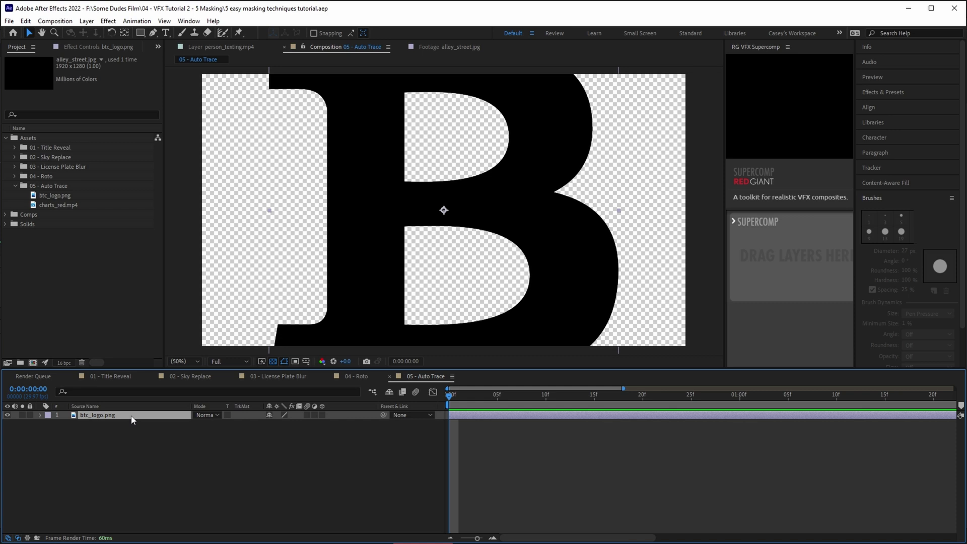
pyautogui.press('s')
pyautogui.write('50')
pyautogui.press('Return')
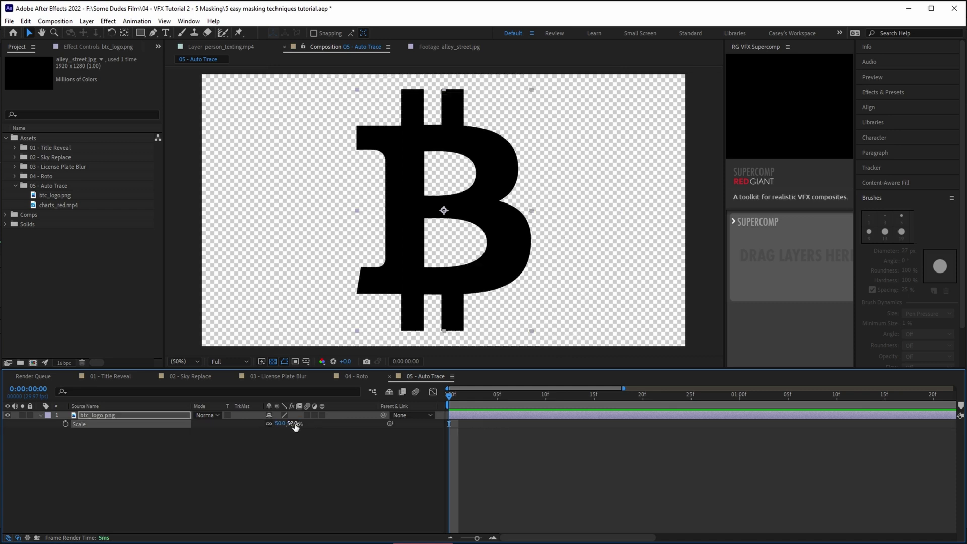
# - Pre-compose the btc_logo.png layer as "Logo Precomp", moving all attributes into the new composition
pyautogui.rightClick(176, 419)
pyautogui.click(227, 353)
pyautogui.write('Logo Precomp')
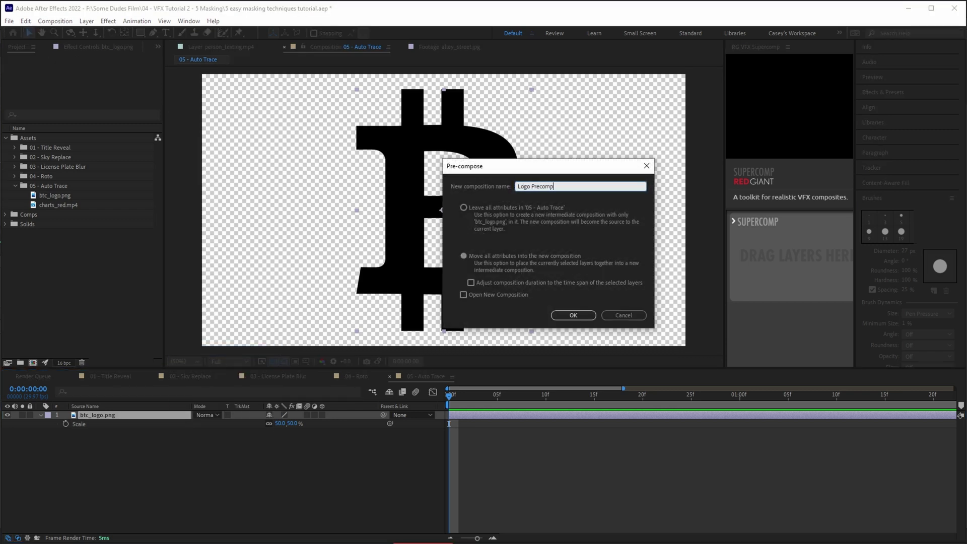
pyautogui.press('Return')
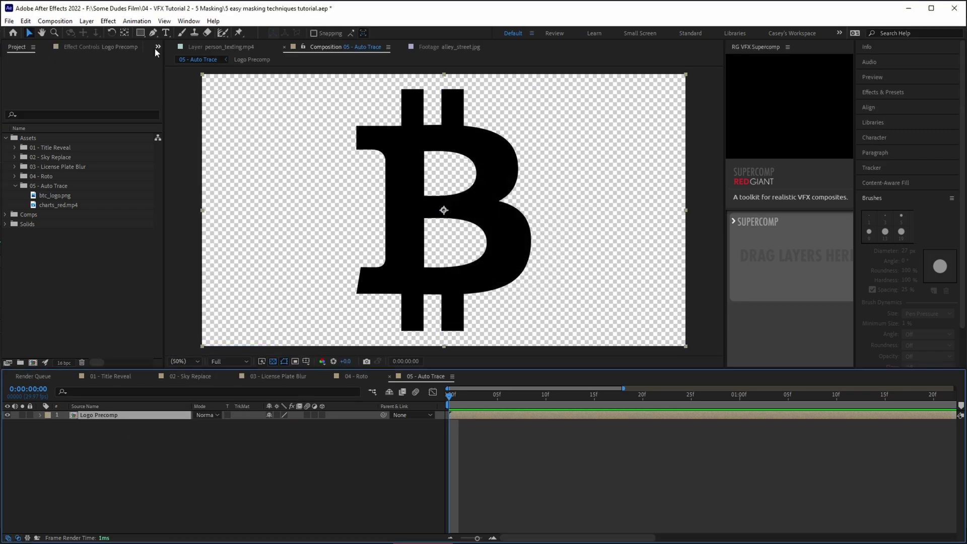
# - Auto-trace the Logo Precomp layer on the current frame using its Alpha channel
pyautogui.click(86, 20)
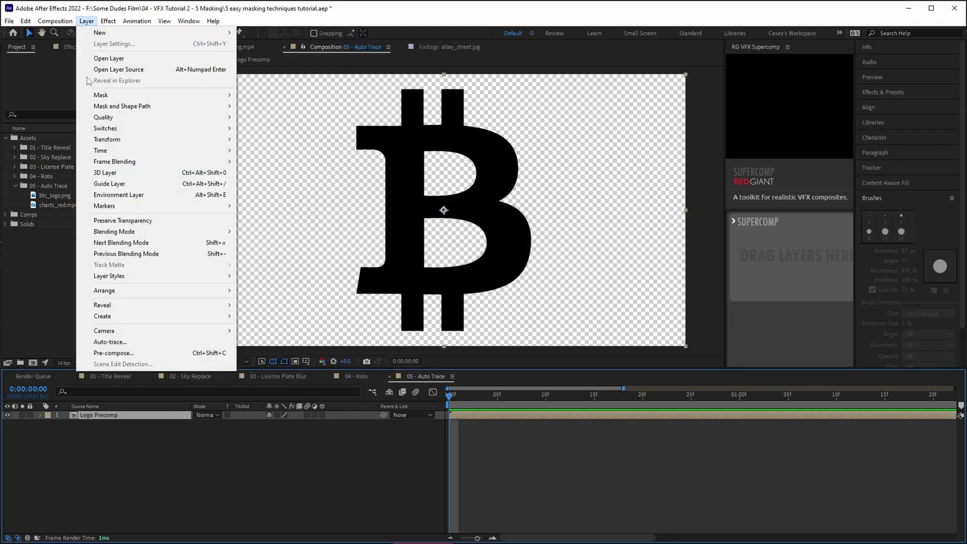
pyautogui.click(112, 342)
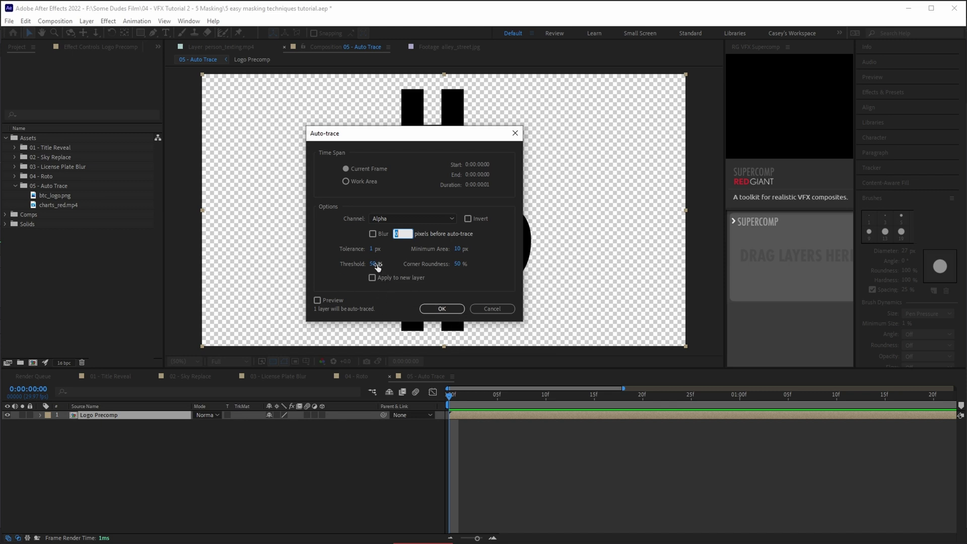
pyautogui.click(459, 313)
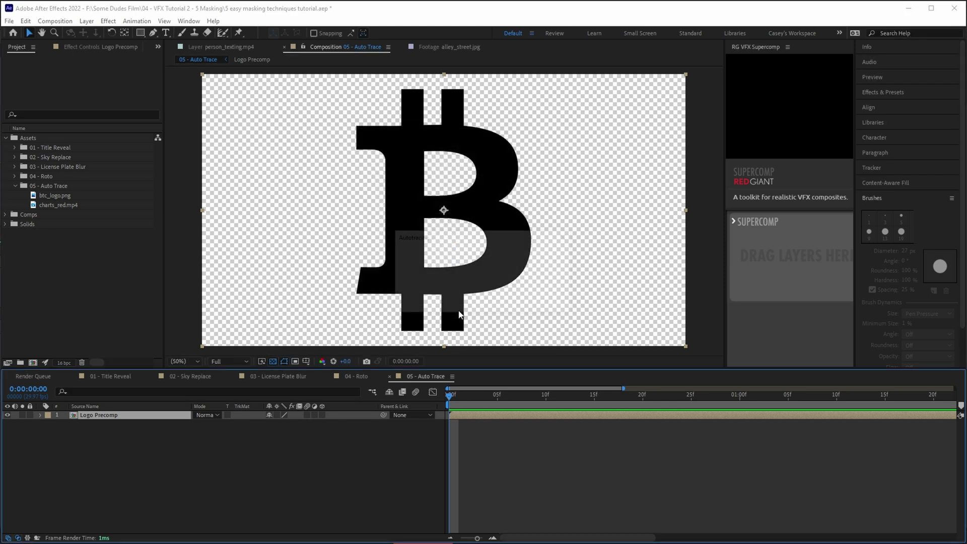
# - Preview the charts_red.mp4 footage and place it beneath the Logo Precomp layer as the background
pyautogui.doubleClick(58, 204)
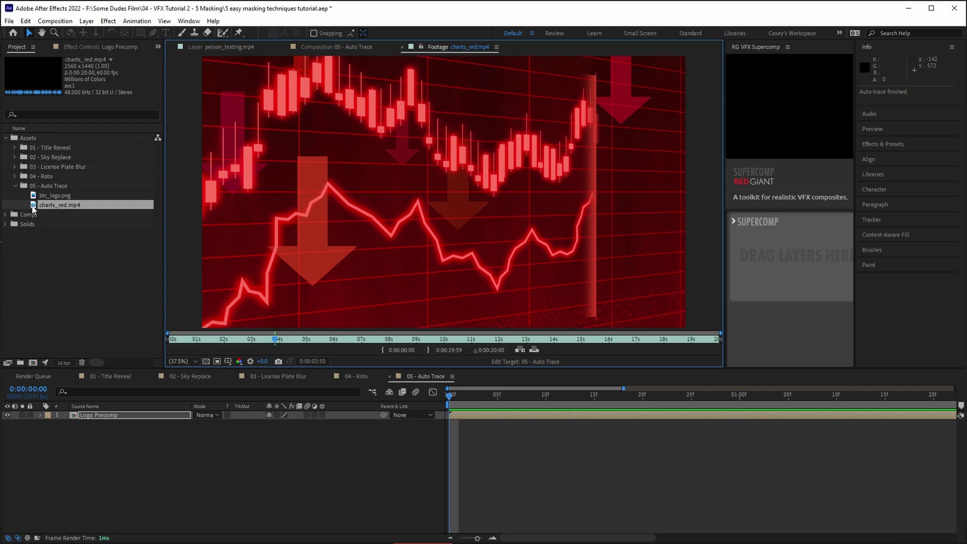
pyautogui.press('space')
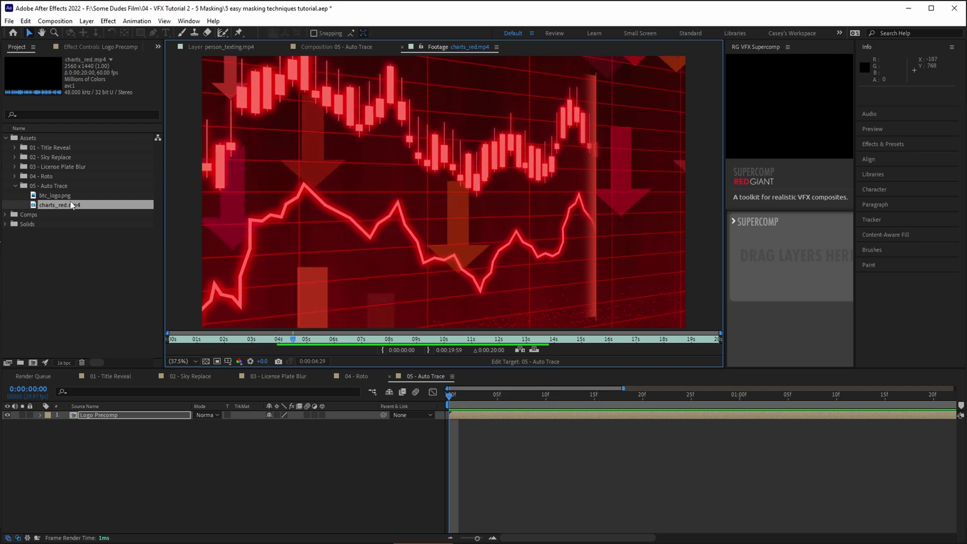
pyautogui.moveTo(58, 205); pyautogui.dragTo(134, 440)
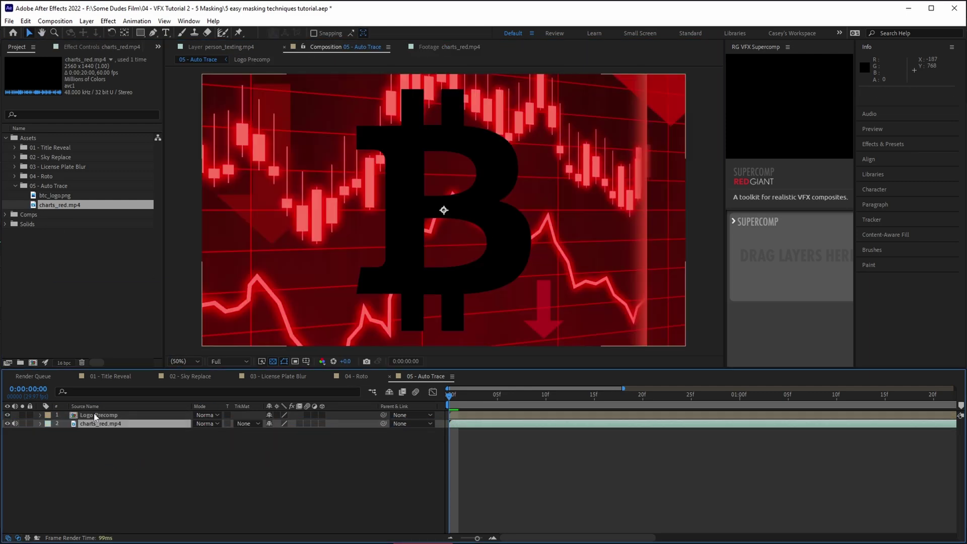
# - Apply the Saber effect to the Logo Precomp layer
pyautogui.click(95, 416)
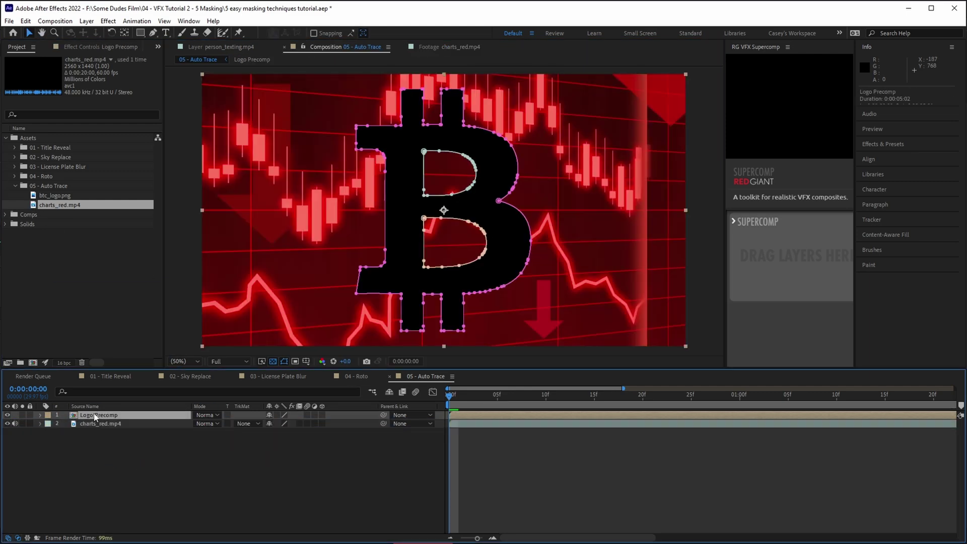
pyautogui.click(78, 46)
pyautogui.hotkey('ctrl', 'space')
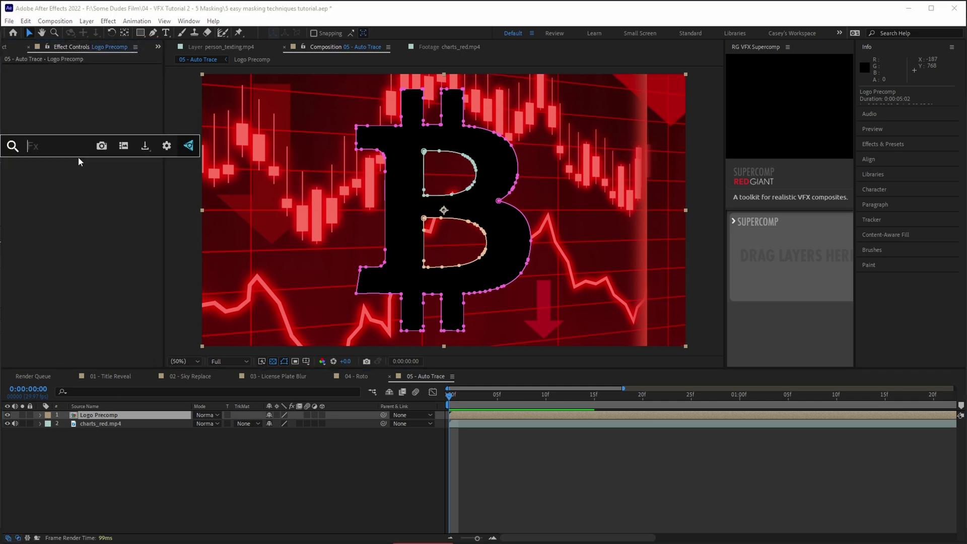
pyautogui.write('saber')
pyautogui.press('Return')
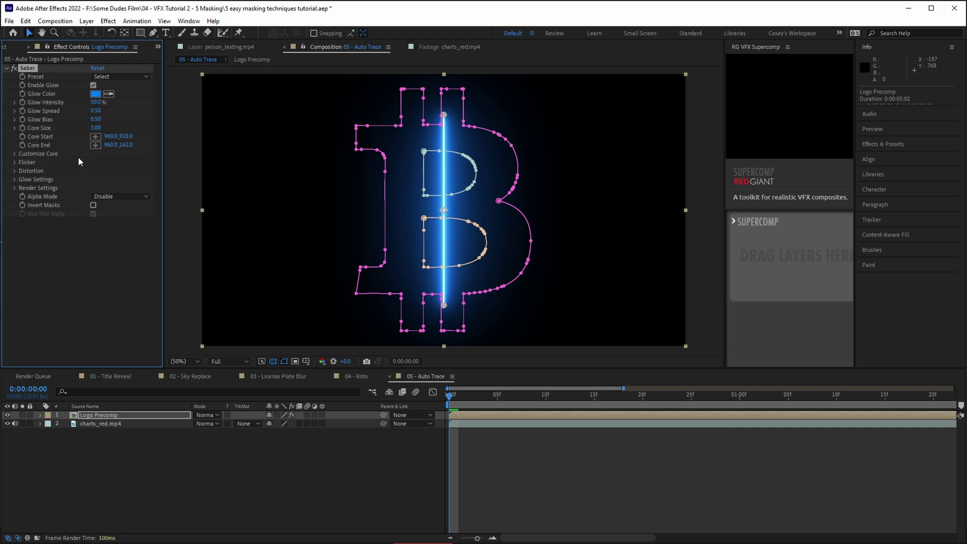
# - Set Saber's Composite Settings to Transparent and its Core Type to Layer Masks
pyautogui.click(15, 188)
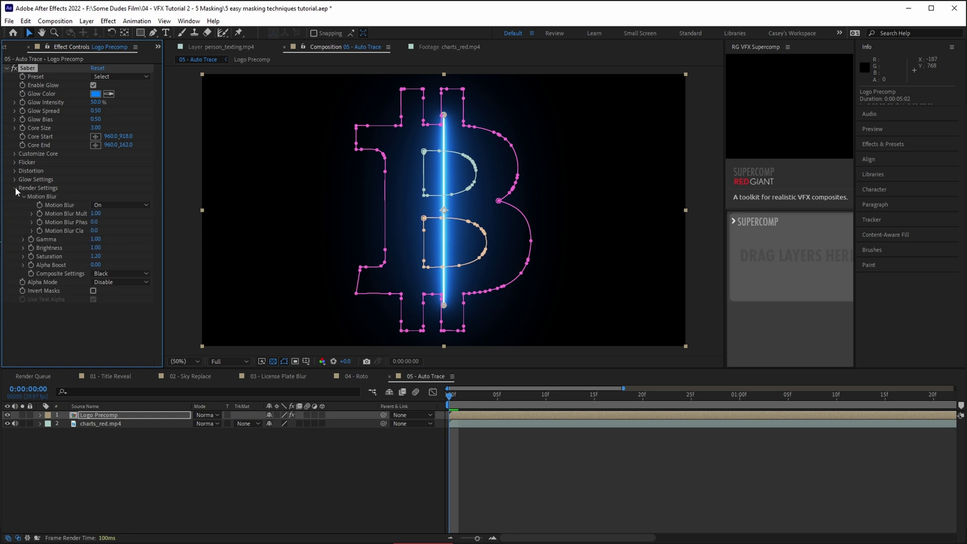
pyautogui.click(109, 274)
pyautogui.click(116, 286)
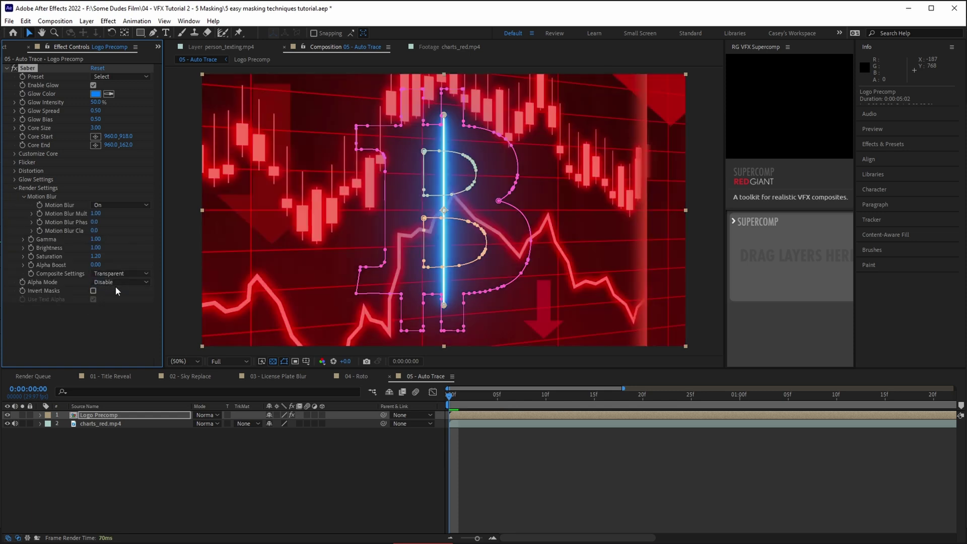
pyautogui.click(13, 154)
pyautogui.click(109, 162)
pyautogui.click(123, 184)
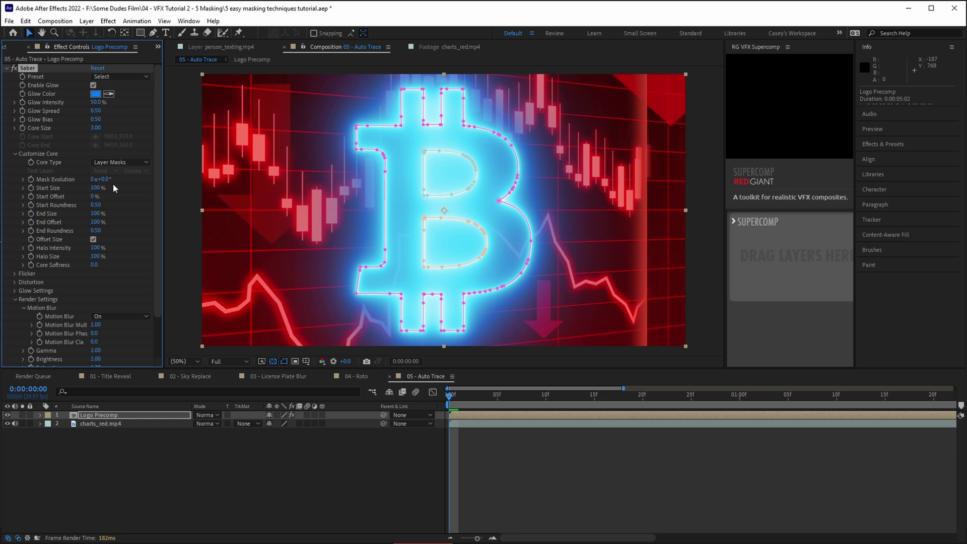
# - Switch the Saber preset to Fire and preview the burning logo over the full timeline
pyautogui.click(126, 76)
pyautogui.click(145, 125)
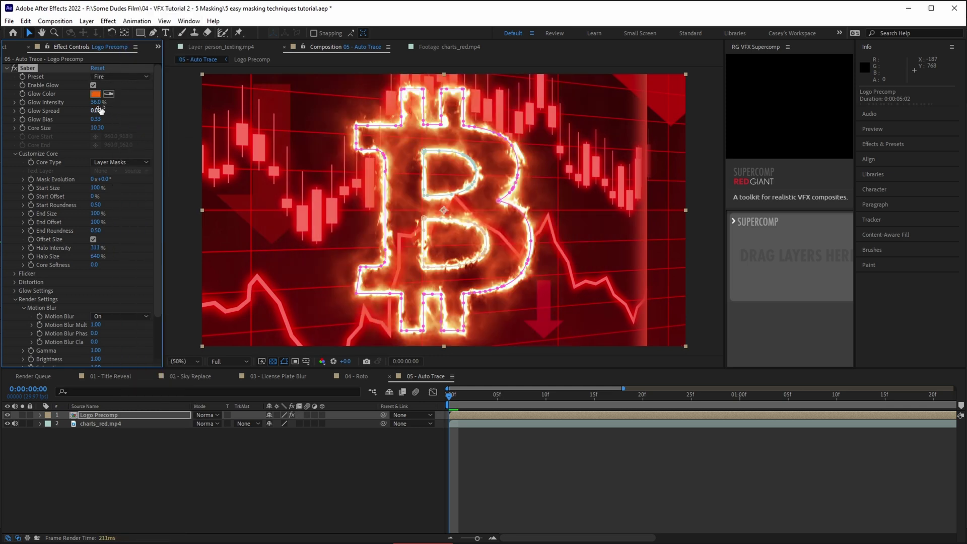
pyautogui.click(392, 442)
pyautogui.press(';')
pyautogui.press('space')
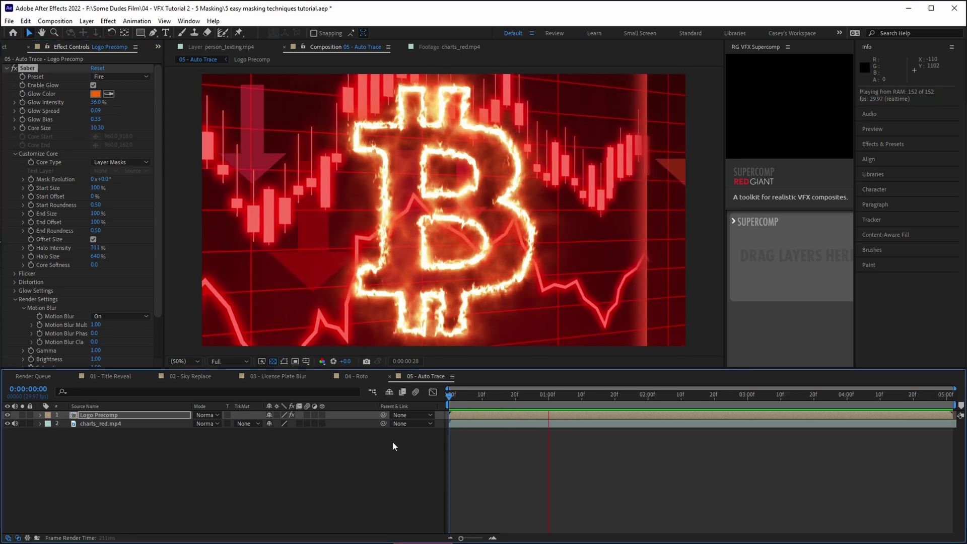
# - Duplicate the Logo Precomp layer and switch the lower copy's Saber preset to Burning
pyautogui.click(104, 416)
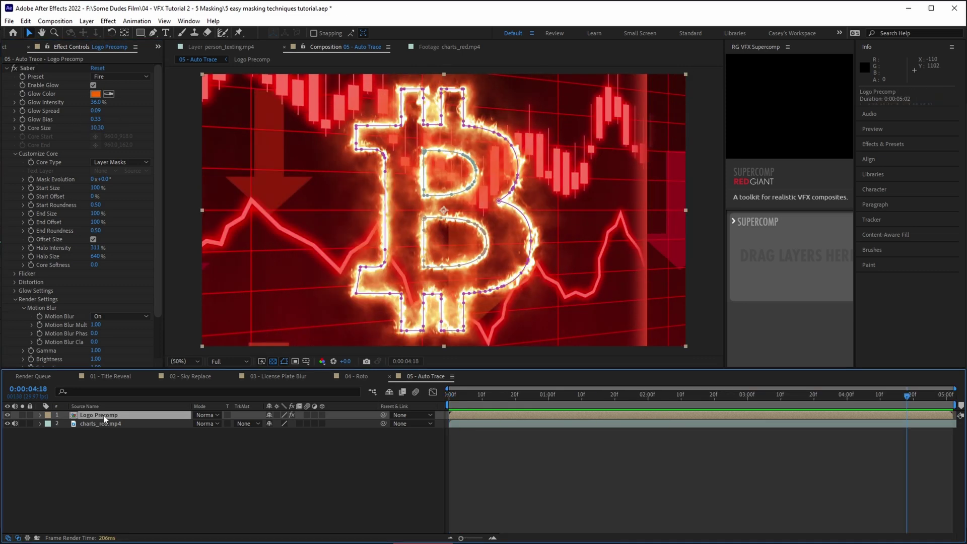
pyautogui.hotkey('ctrl', 'd')
pyautogui.click(99, 426)
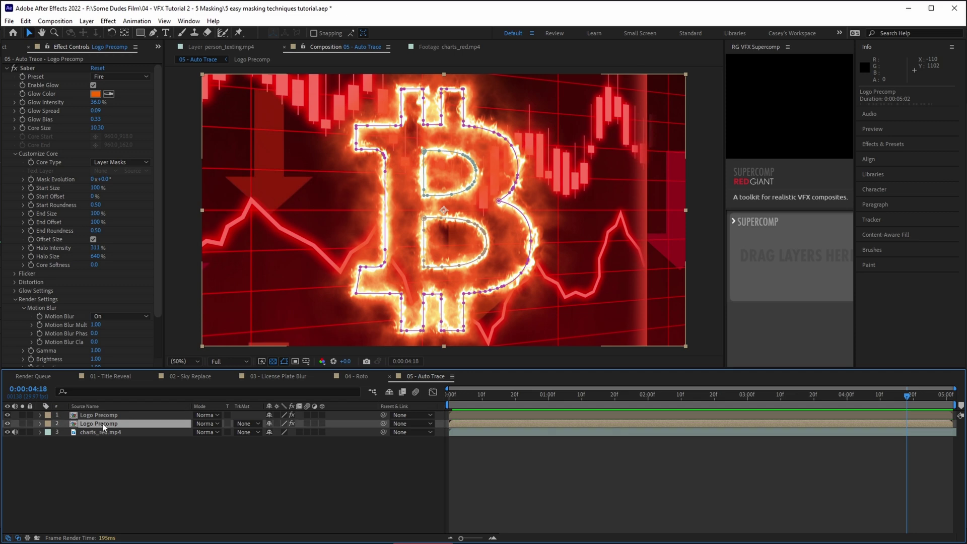
pyautogui.click(109, 77)
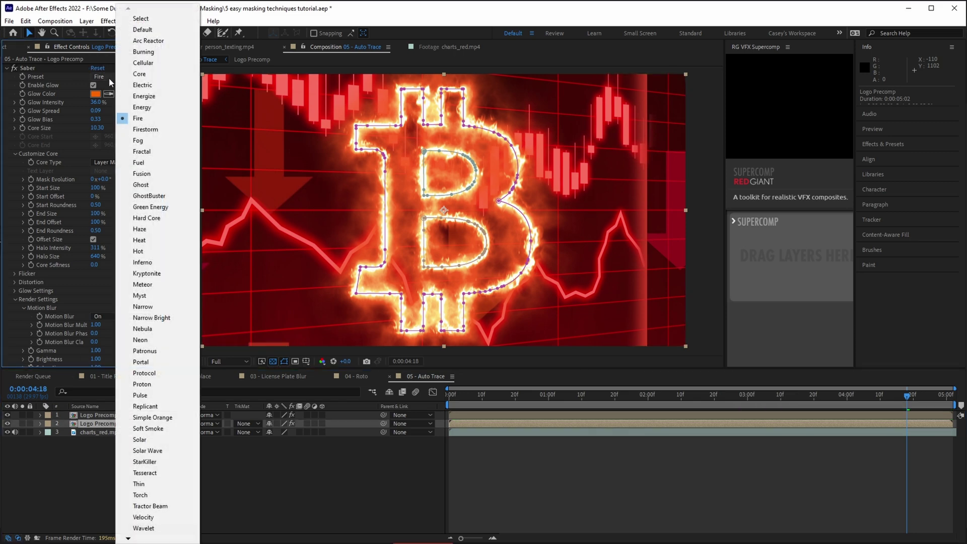
pyautogui.click(152, 51)
# - Set the lower copy's Saber Glow Intensity to 100%, Glow Spread to 0.20 and Glow Bias to 0.30, and preview from the start
pyautogui.click(98, 102)
pyautogui.write('100')
pyautogui.press('Return')
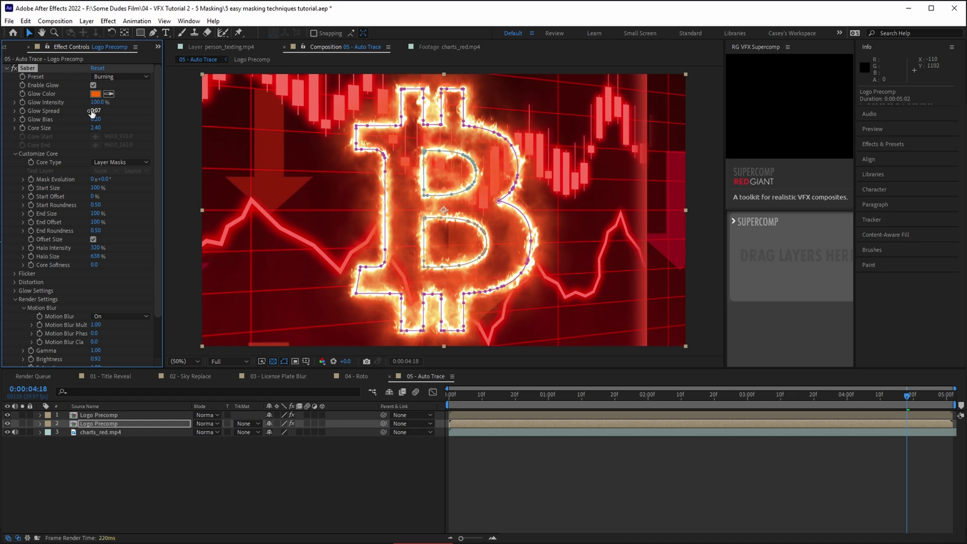
pyautogui.write('.2')
pyautogui.press('Return')
pyautogui.click(96, 119)
pyautogui.write('.3')
pyautogui.press('Return')
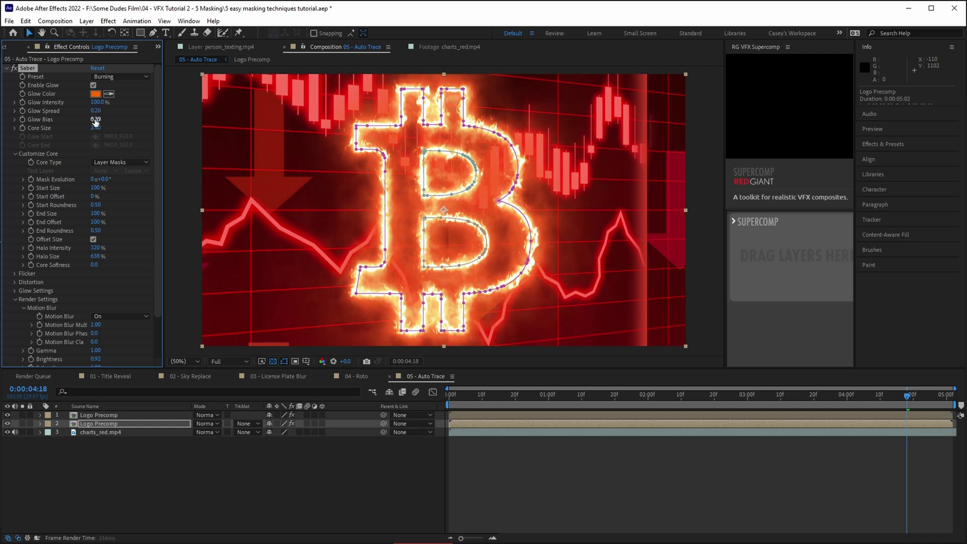
pyautogui.click(448, 395)
pyautogui.press('space')
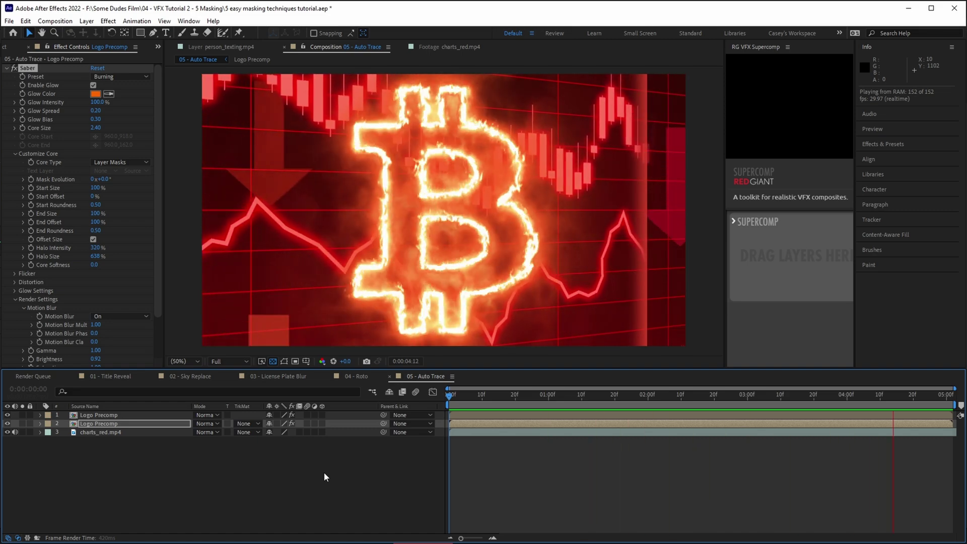
pyautogui.click(325, 472)
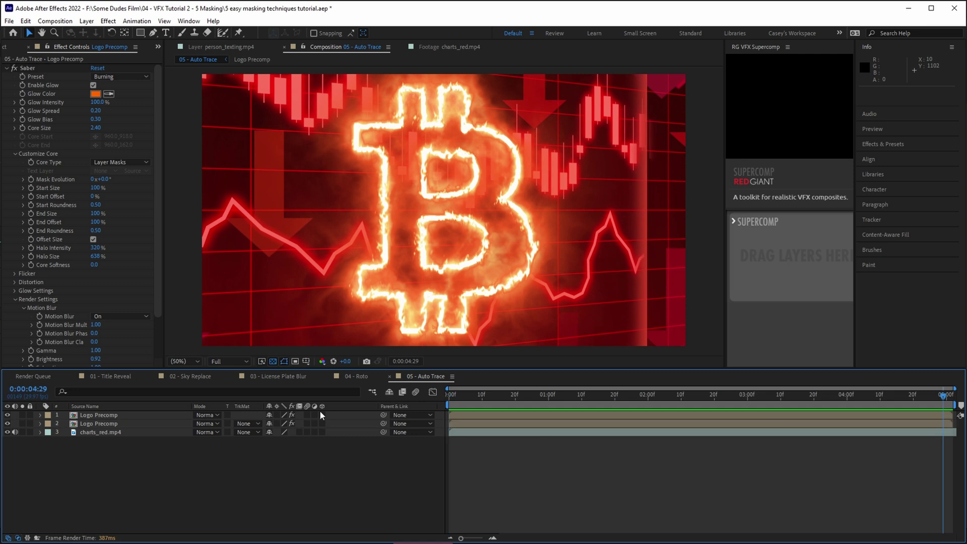
# - Make all three layers 3D, pushing charts_red.mp4 back in Z depth and scaling it to 133% to fill the frame
pyautogui.moveTo(322, 415); pyautogui.dragTo(322, 432)
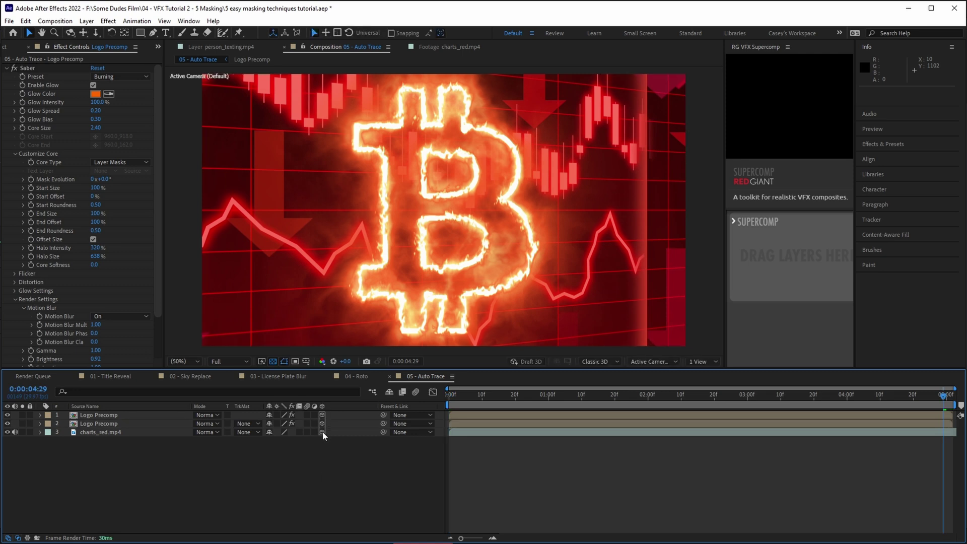
pyautogui.click(119, 432)
pyautogui.press('p')
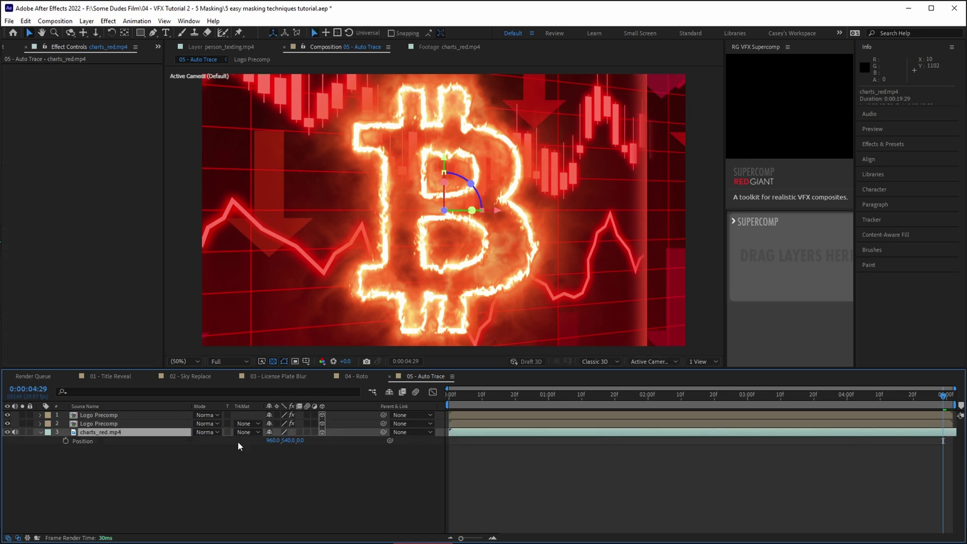
pyautogui.moveTo(301, 440); pyautogui.dragTo(739, 489)
pyautogui.press('s')
pyautogui.moveTo(316, 441); pyautogui.dragTo(330, 442)
# - Add a two-node camera with depth of field enabled and the focus distance locked to zoom
pyautogui.rightClick(258, 346)
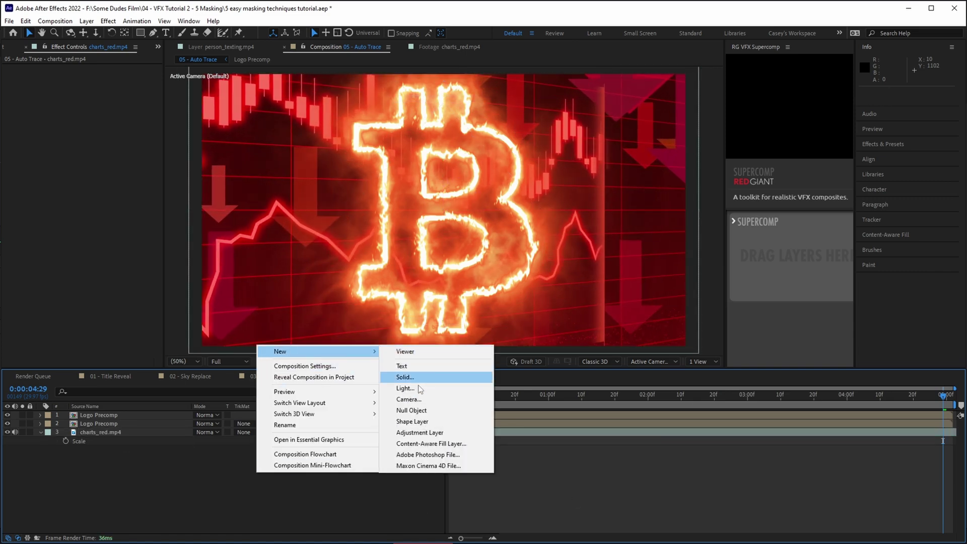
pyautogui.click(411, 399)
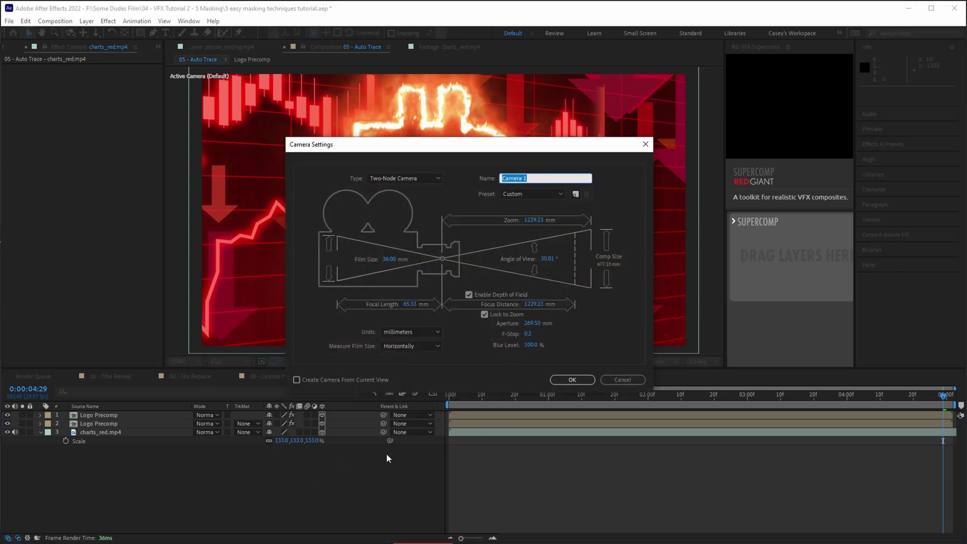
pyautogui.click(571, 381)
# - Keyframe the camera's Position at 2 seconds and set its Z value to about -301.4 at the composition's first frame
pyautogui.moveTo(469, 398); pyautogui.dragTo(446, 399)
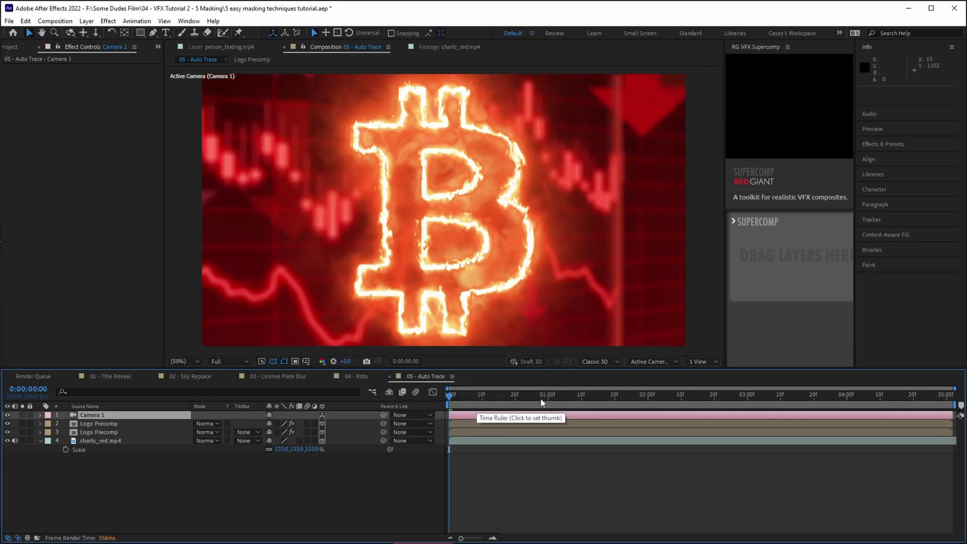
pyautogui.click(644, 395)
pyautogui.hotkey('alt', 'shift', 'p')
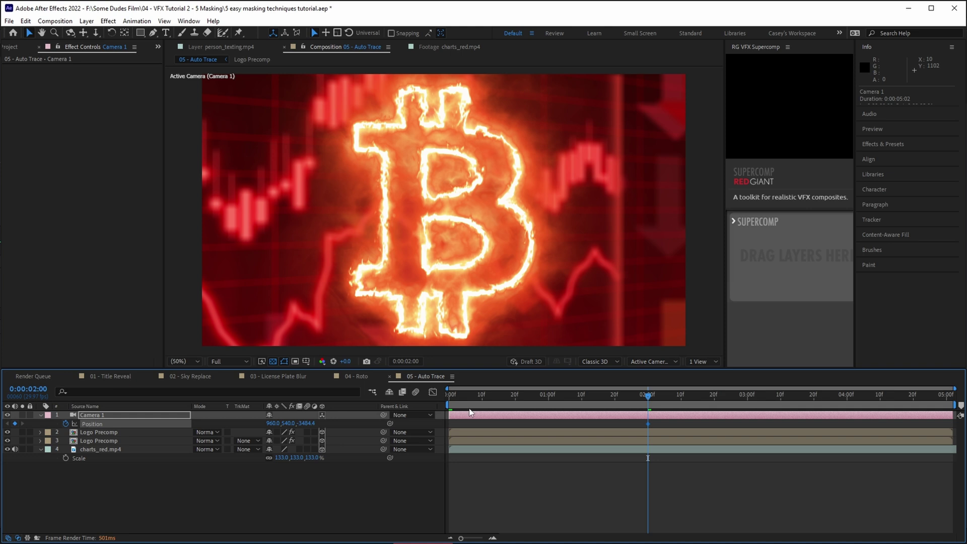
pyautogui.press('Home')
pyautogui.moveTo(306, 423); pyautogui.dragTo(966, 429)
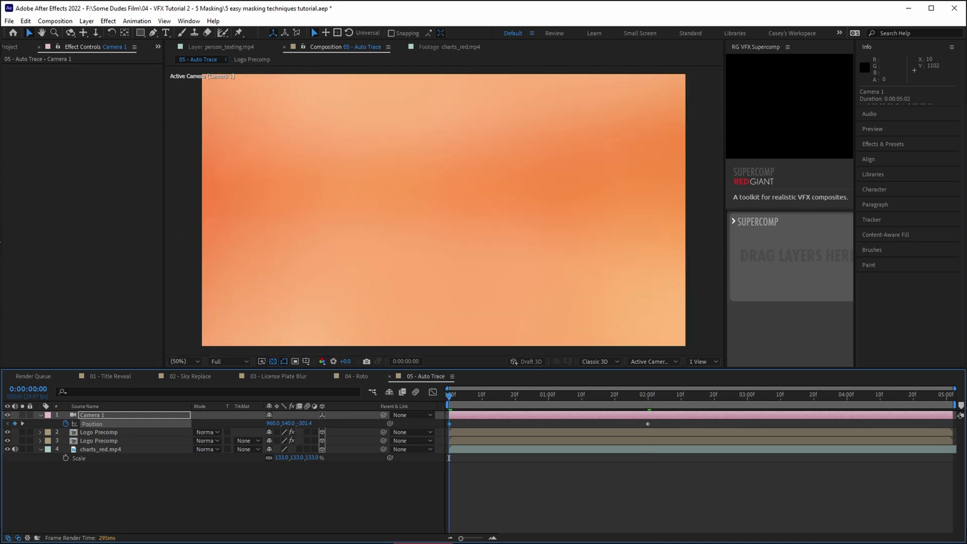
# - Apply Easy Ease to the camera's Position keyframes and enable motion blur for the composition, both logo layers and charts_red.mp4
pyautogui.click(648, 423)
pyautogui.press('F9')
pyautogui.press('space')
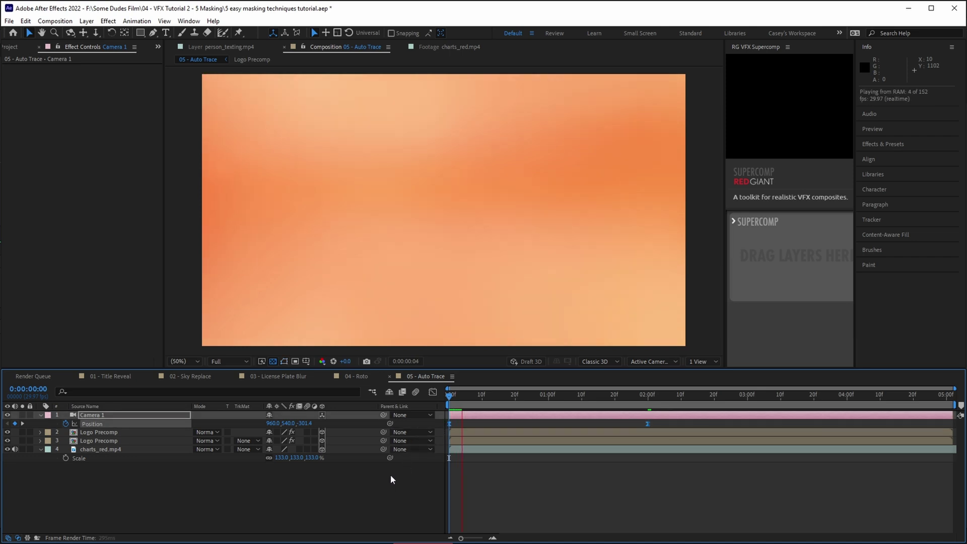
pyautogui.press('space')
pyautogui.click(415, 391)
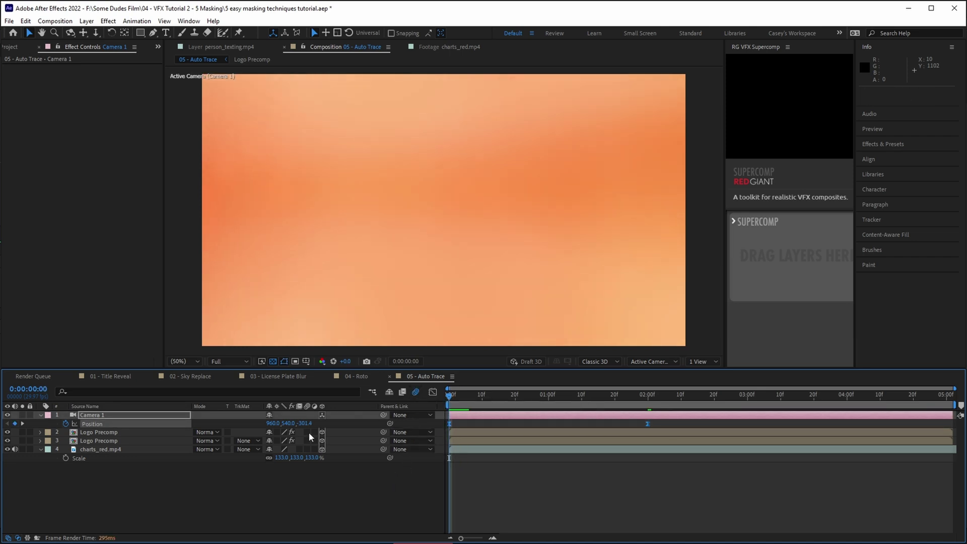
pyautogui.moveTo(307, 431); pyautogui.dragTo(306, 448)
# - Reshape the camera Position speed graph so the speed peaks early and eases out gradually toward the 2-second keyframe
pyautogui.click(432, 391)
pyautogui.click(92, 423)
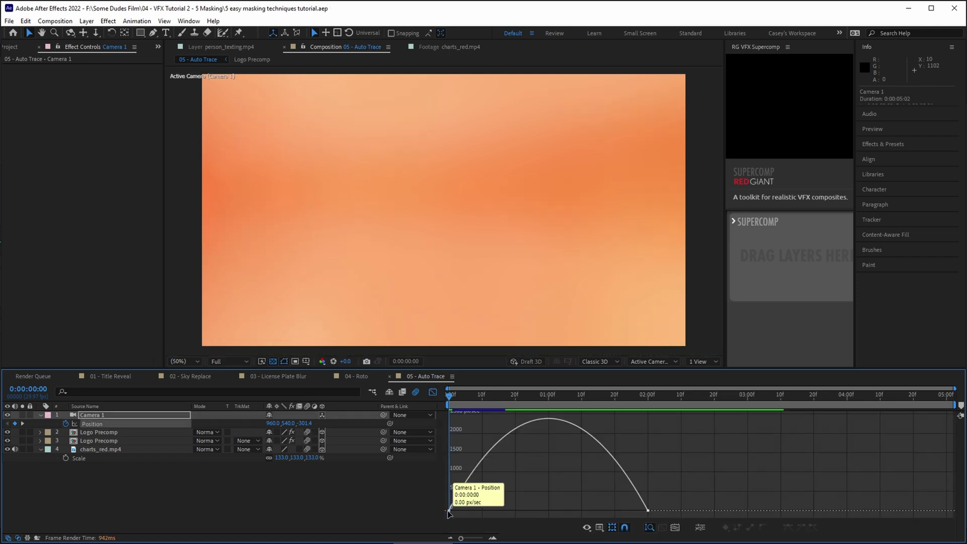
pyautogui.moveTo(482, 510); pyautogui.dragTo(475, 510)
pyautogui.moveTo(615, 510); pyautogui.dragTo(581, 510)
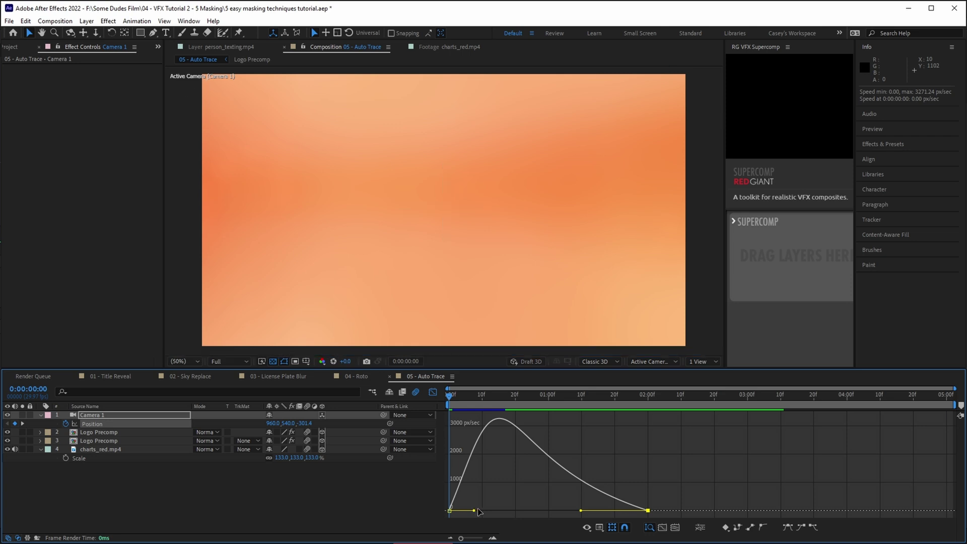